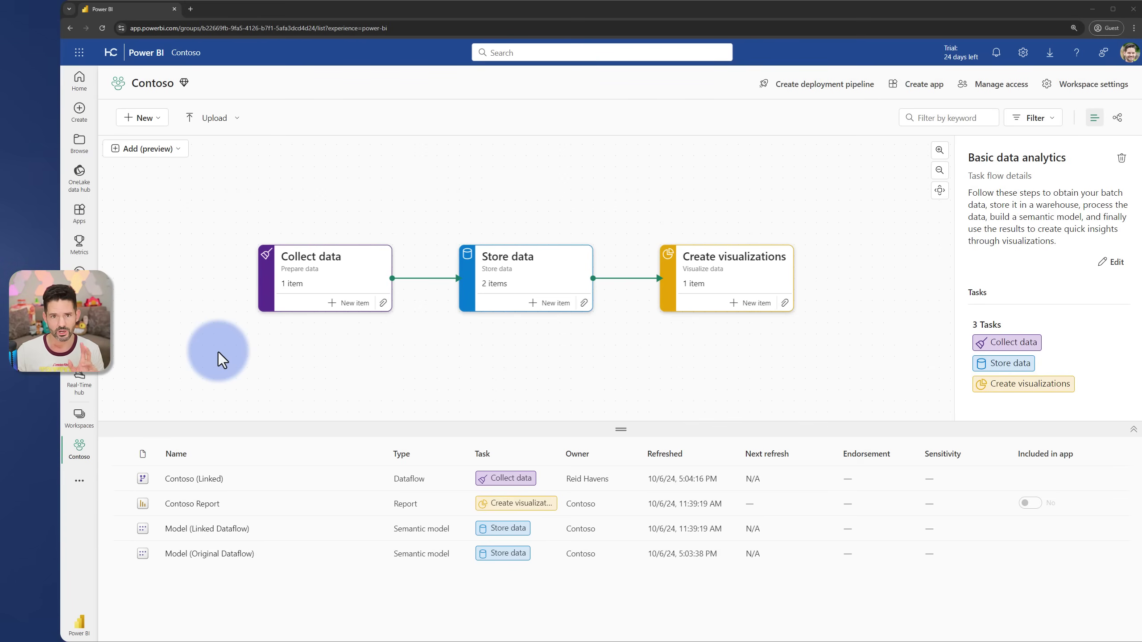
Browse the Workspaces flyout twice, then leave the Contoso workspace for another destination.
{"action": "left_click", "coordinate": [73, 418]}
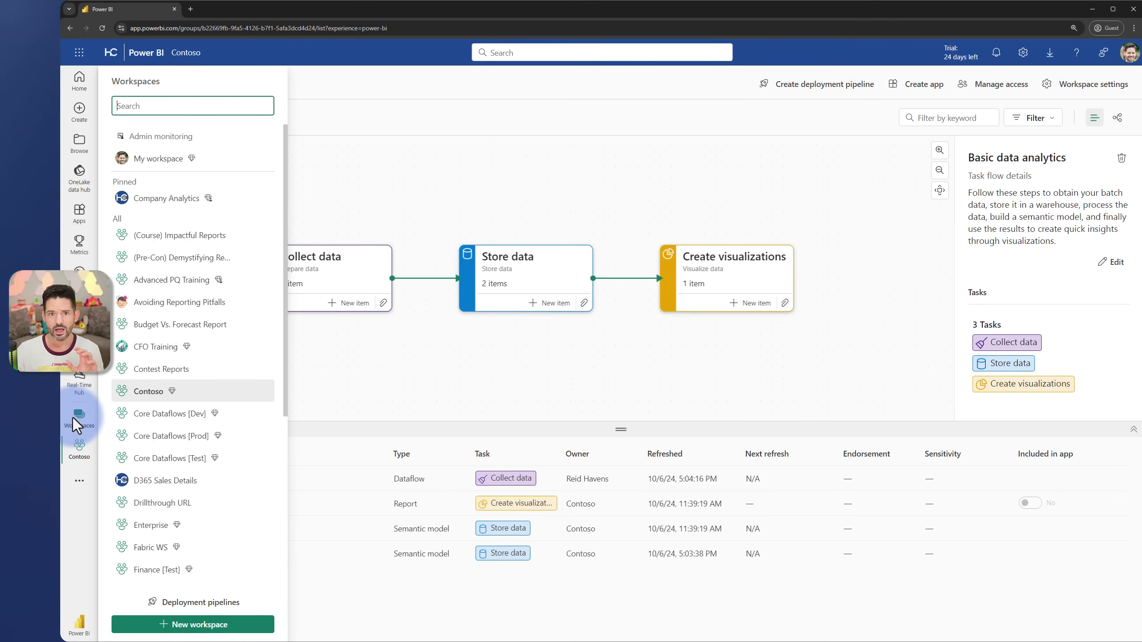
{"action": "left_click", "coordinate": [439, 352]}
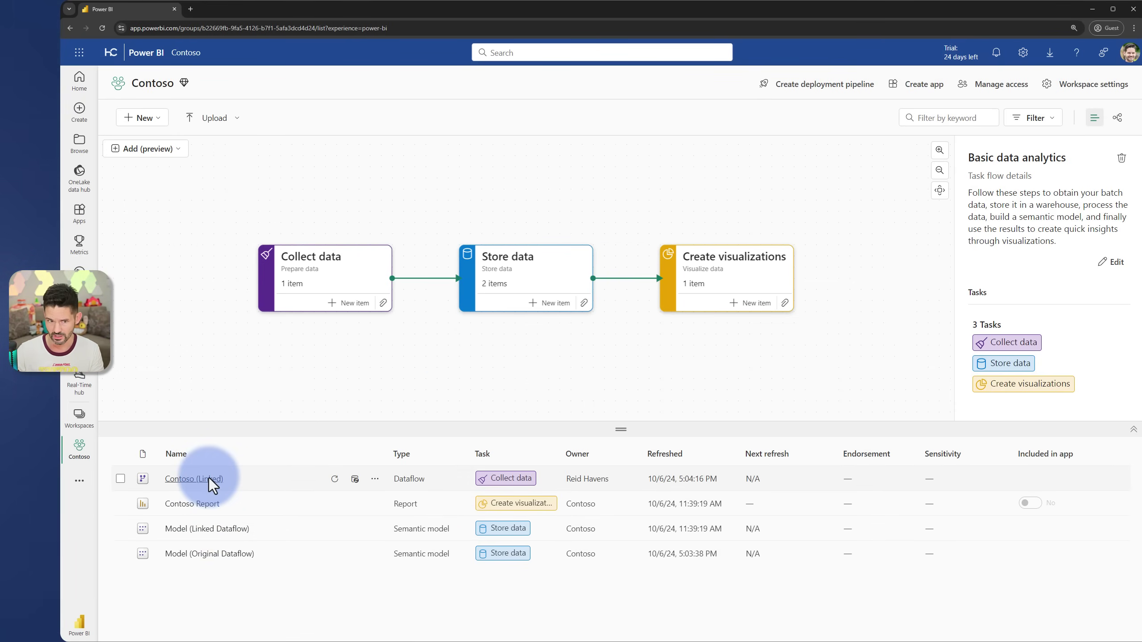
{"action": "left_click", "coordinate": [207, 553]}
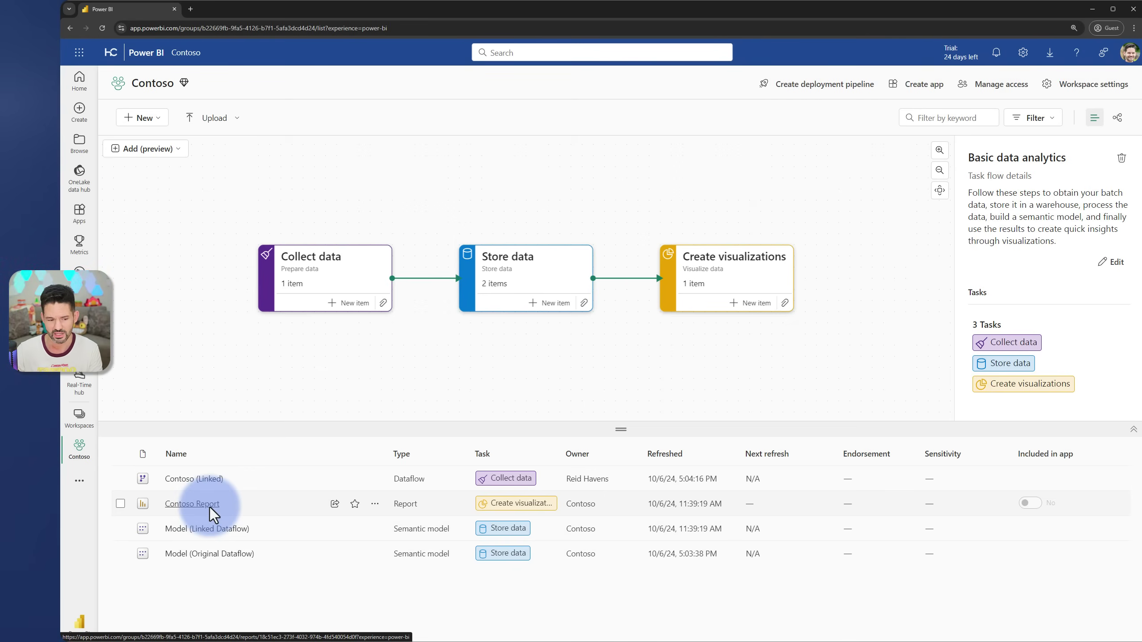
{"action": "left_click", "coordinate": [81, 418]}
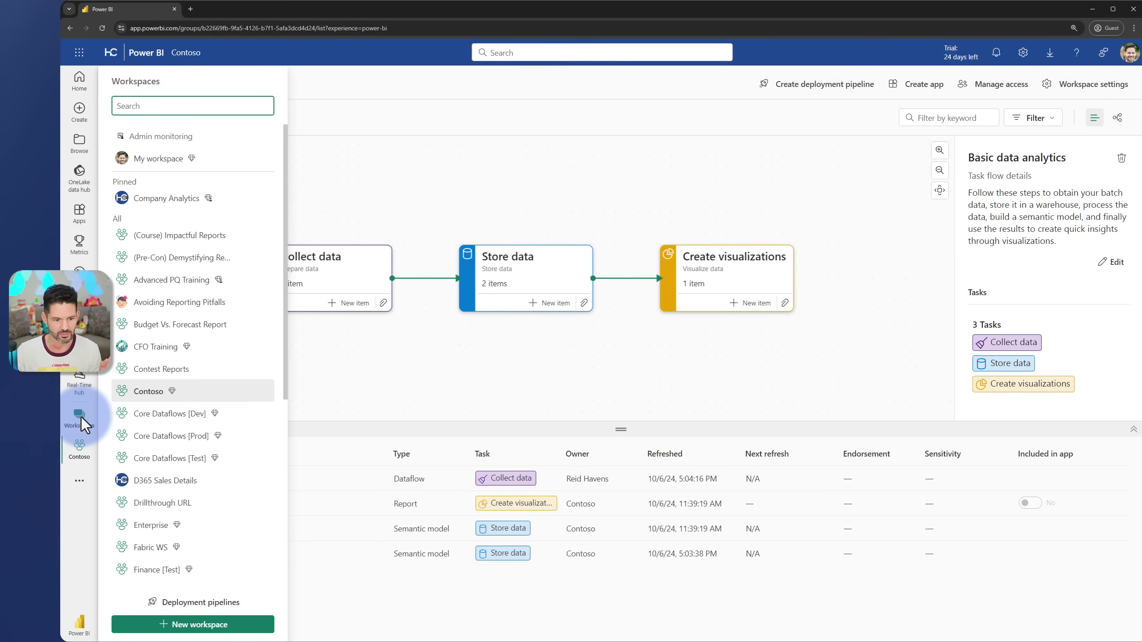
{"action": "left_click", "coordinate": [77, 477]}
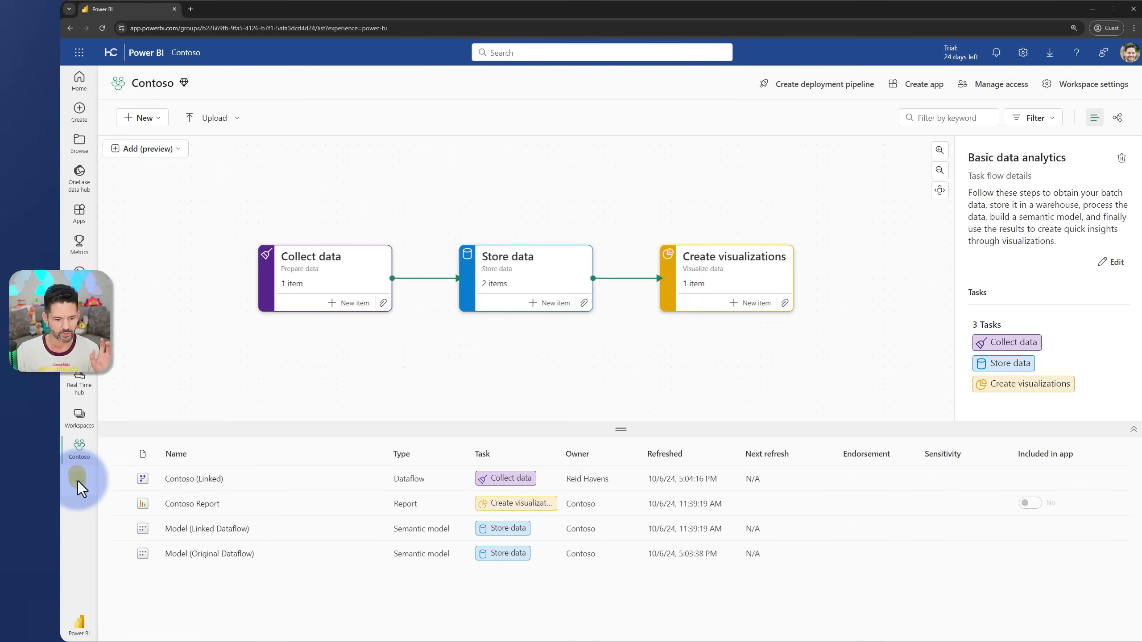
Go to Deployment pipelines and view the Core Dataflows pipeline, dismissing the new-interface announcement.
{"action": "left_click", "coordinate": [132, 478]}
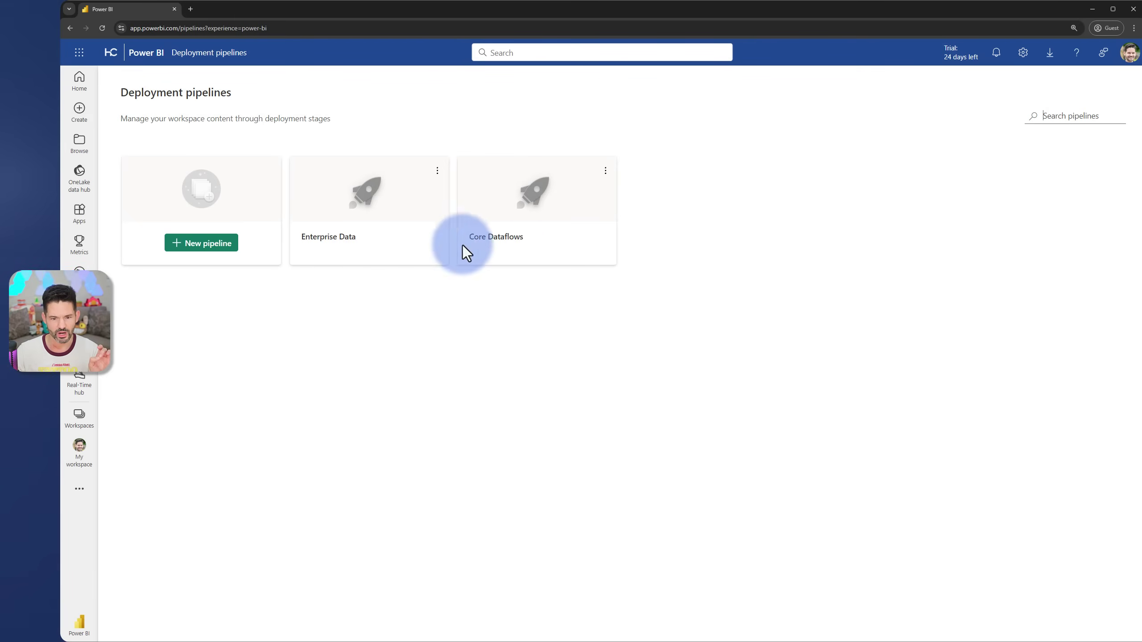
{"action": "left_click", "coordinate": [487, 249]}
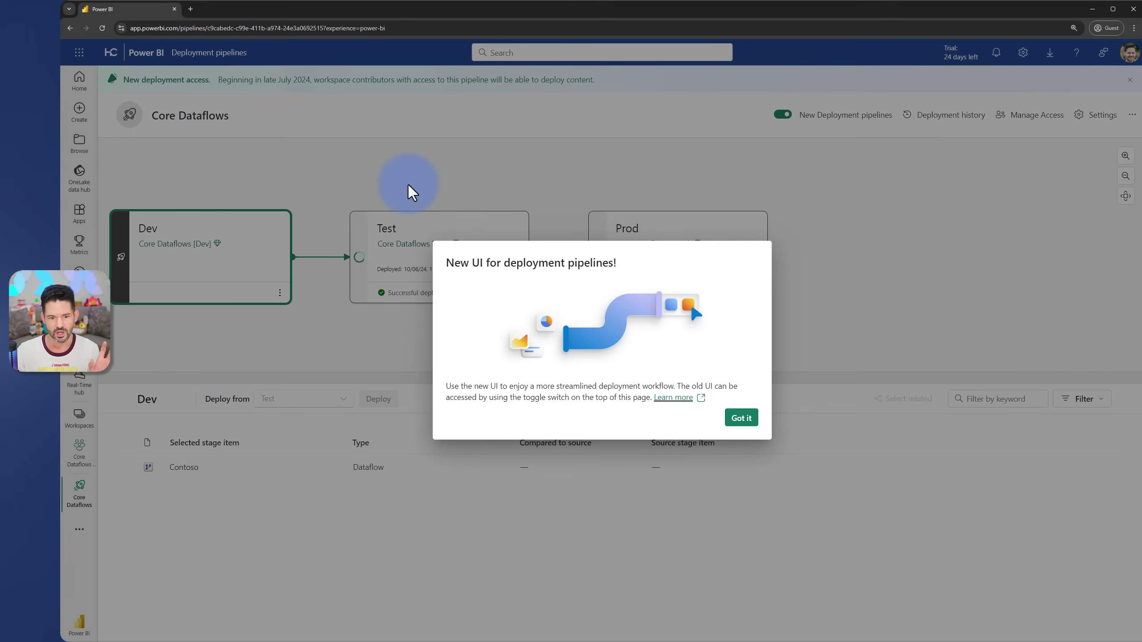
{"action": "left_click", "coordinate": [740, 418]}
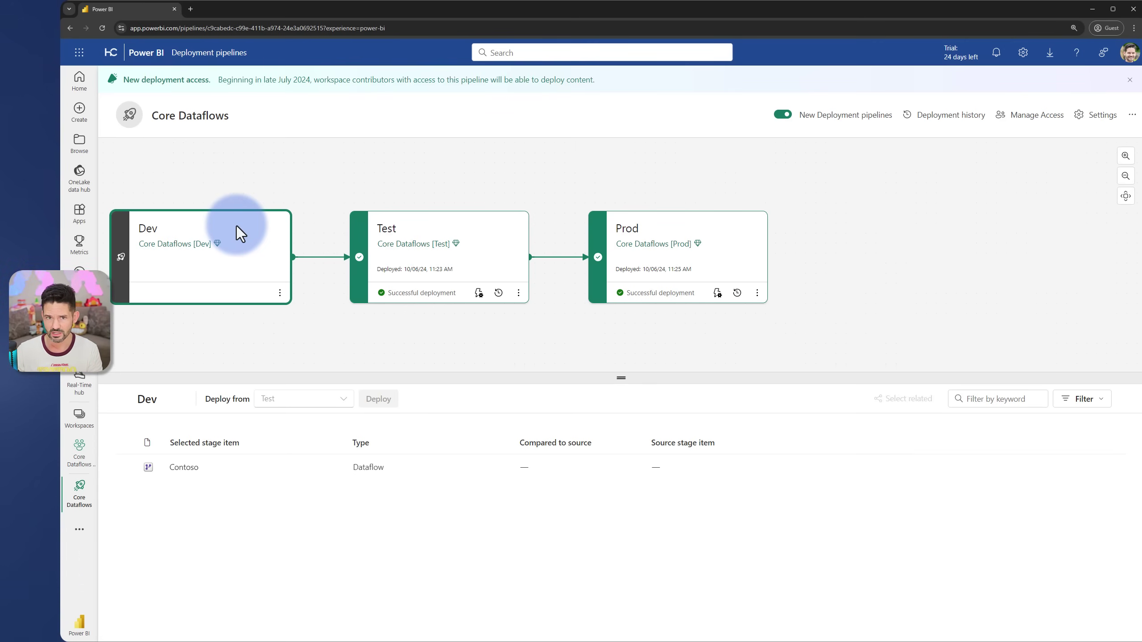
Visit the Core Dataflows [Dev] workspace, then switch back to the Contoso workspace.
{"action": "left_click", "coordinate": [85, 418]}
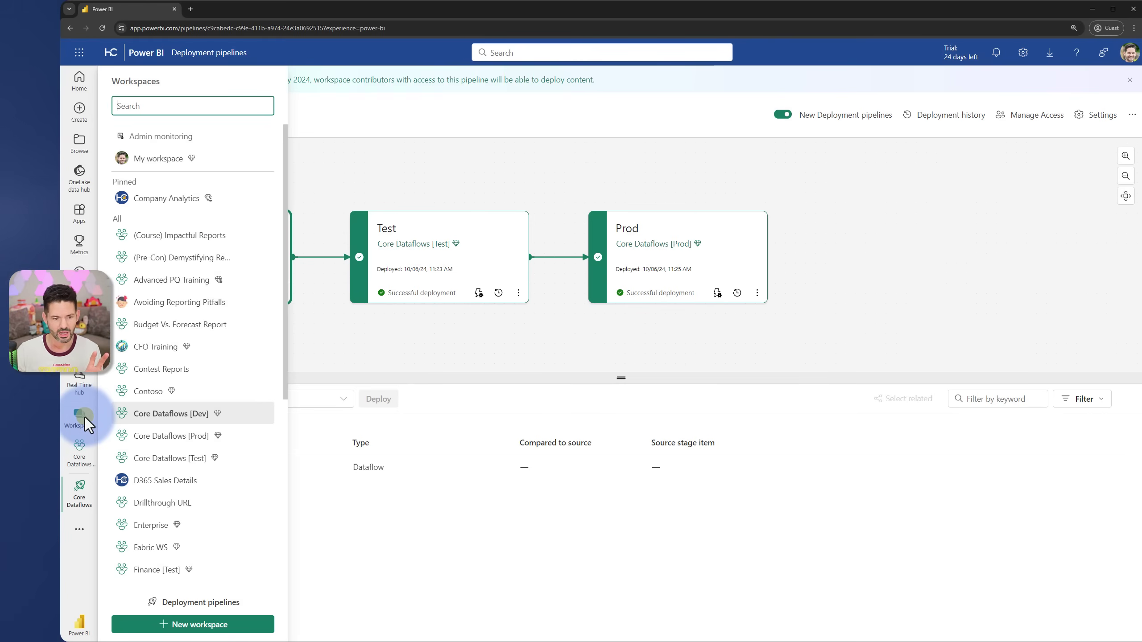
{"action": "left_click", "coordinate": [135, 394]}
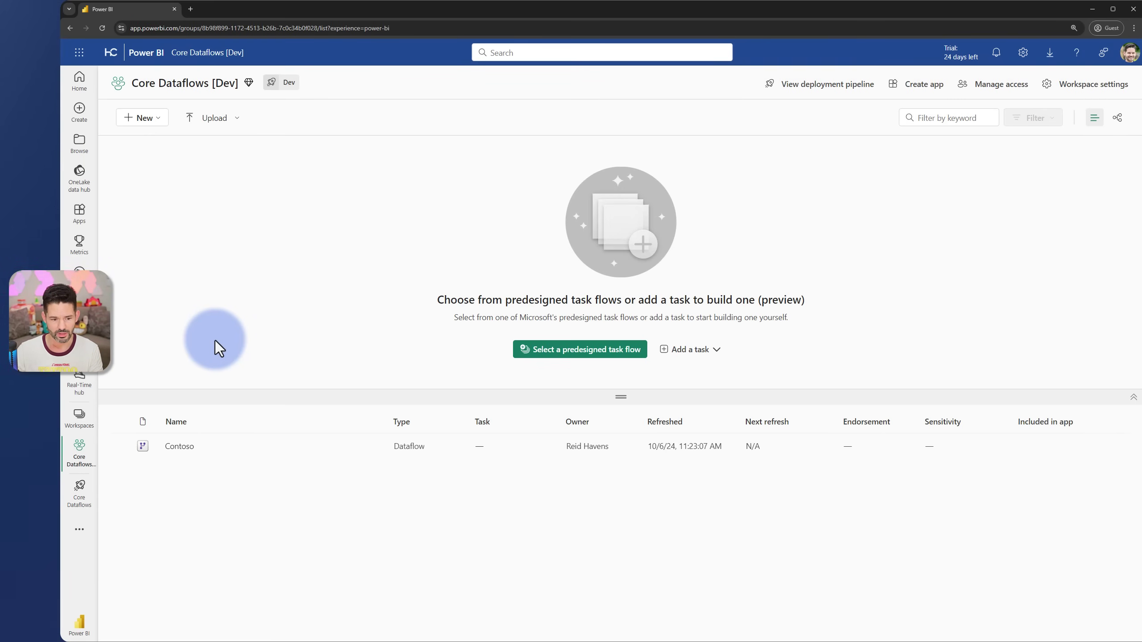
{"action": "left_click", "coordinate": [79, 418]}
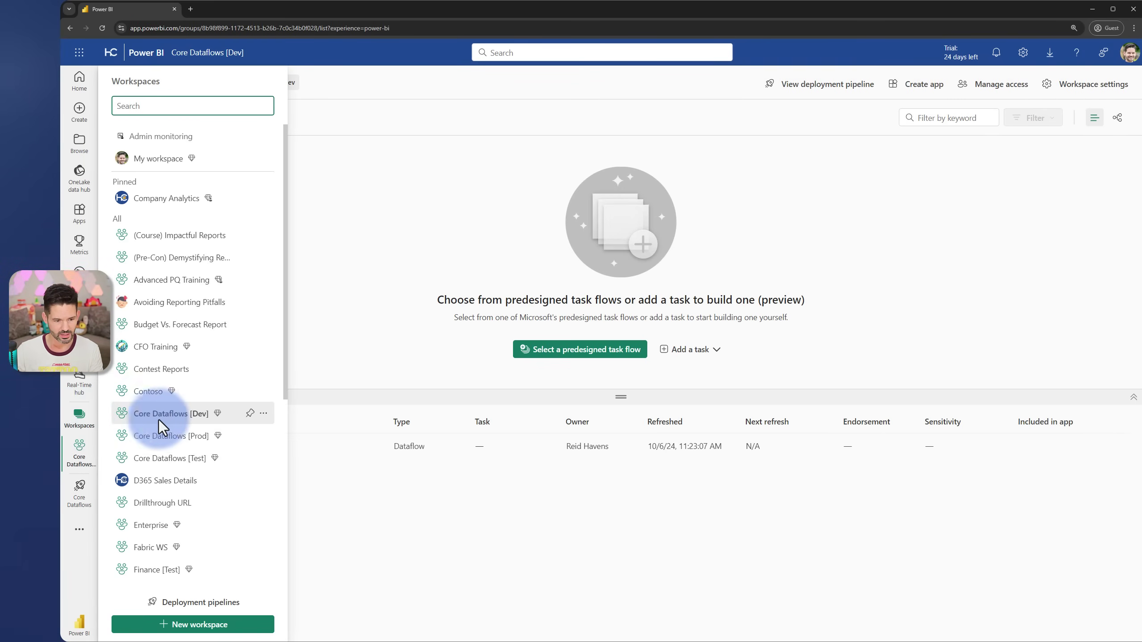
{"action": "left_click", "coordinate": [148, 394]}
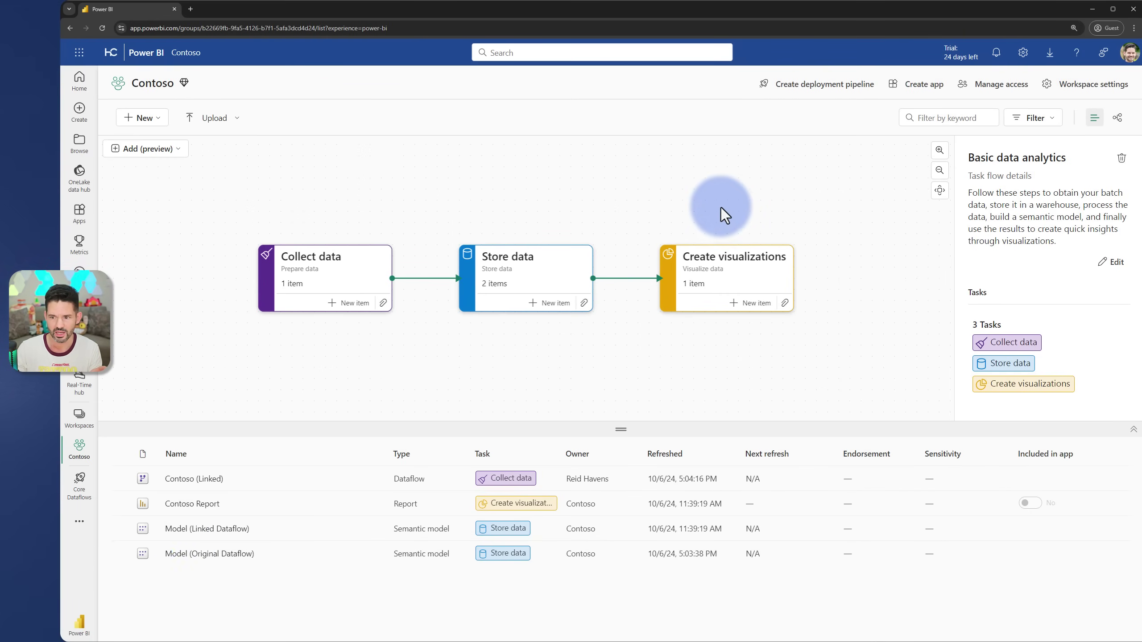
In Lineage view, inspect Contoso (Linked), Contoso, Model (Original Dataflow), SharePoint and SQL Server.
{"action": "left_click", "coordinate": [1117, 120]}
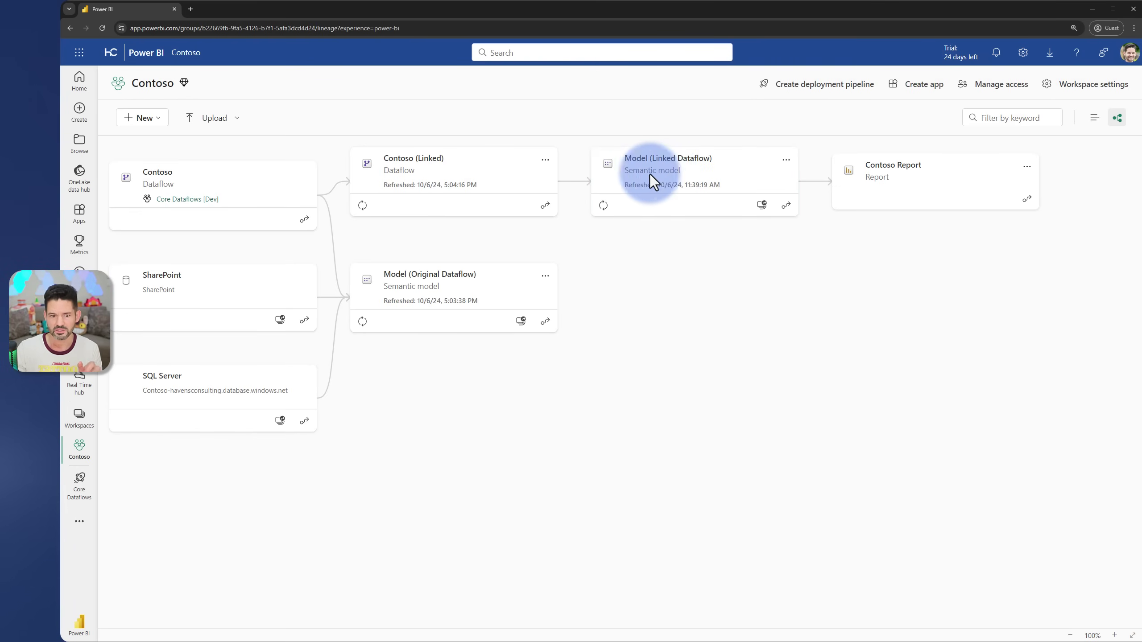
{"action": "left_click", "coordinate": [407, 170]}
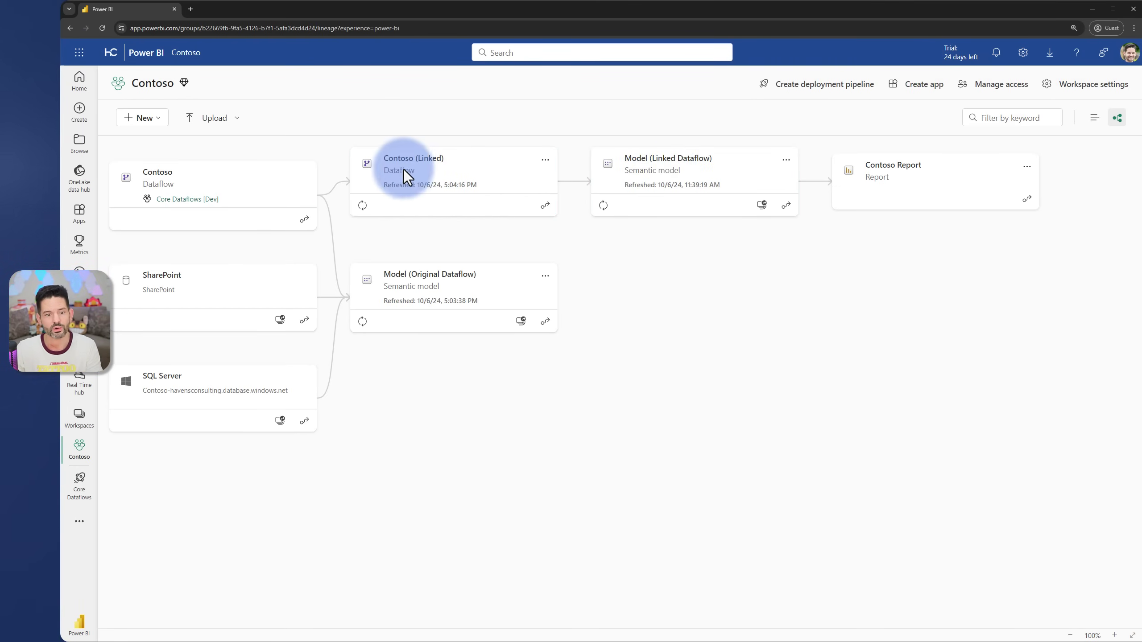
{"action": "left_click", "coordinate": [189, 185]}
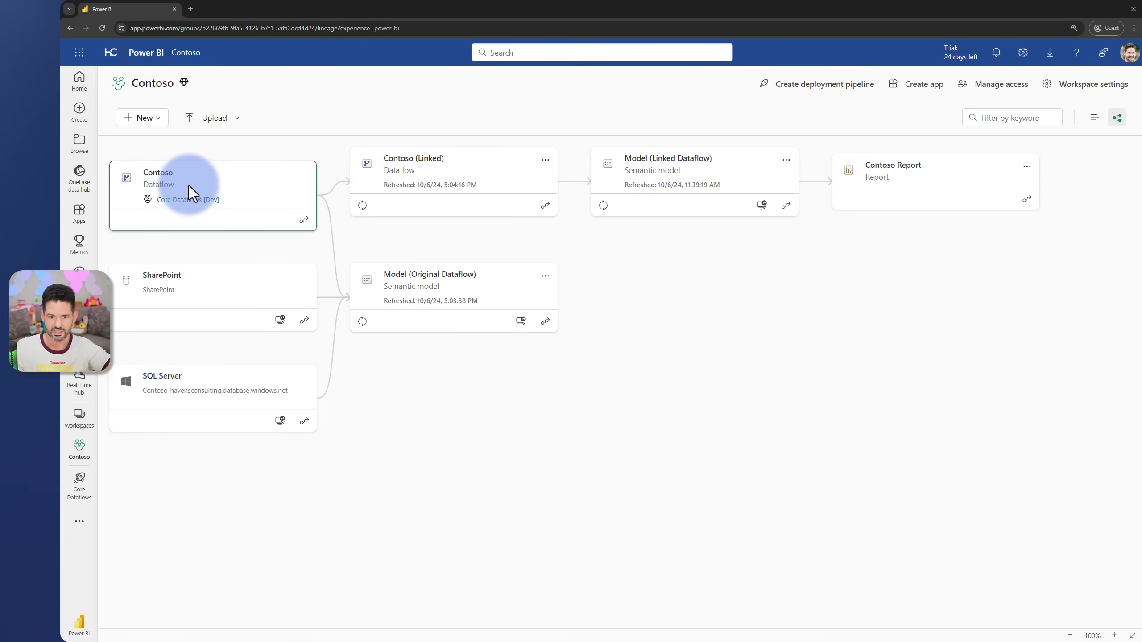
{"action": "left_click", "coordinate": [438, 286]}
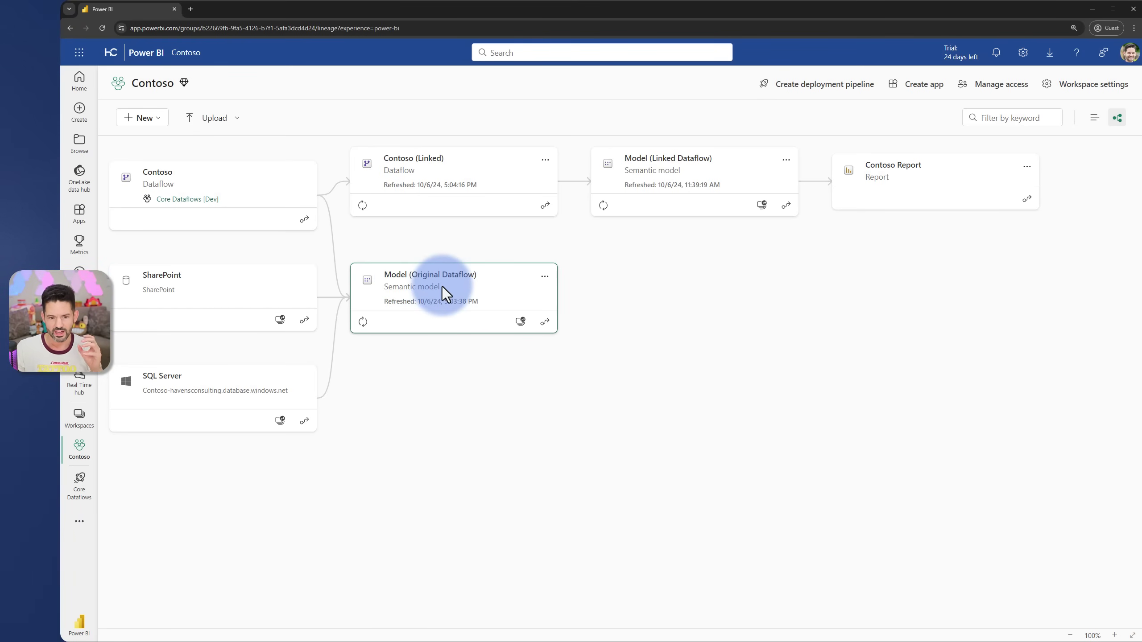
{"action": "left_click", "coordinate": [233, 285]}
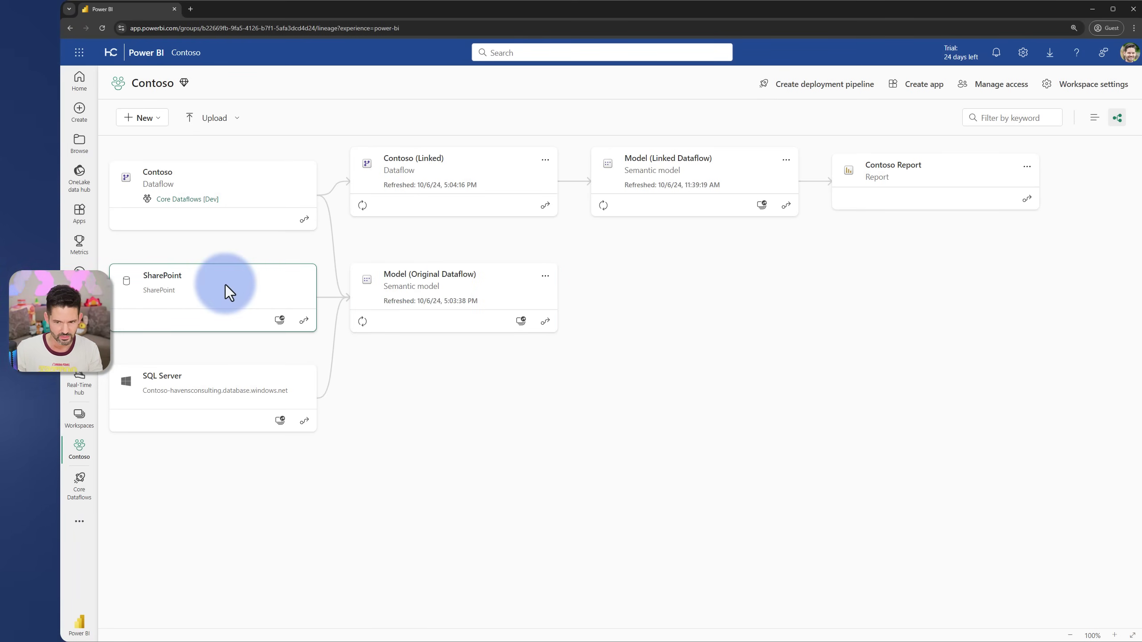
{"action": "left_click", "coordinate": [195, 382]}
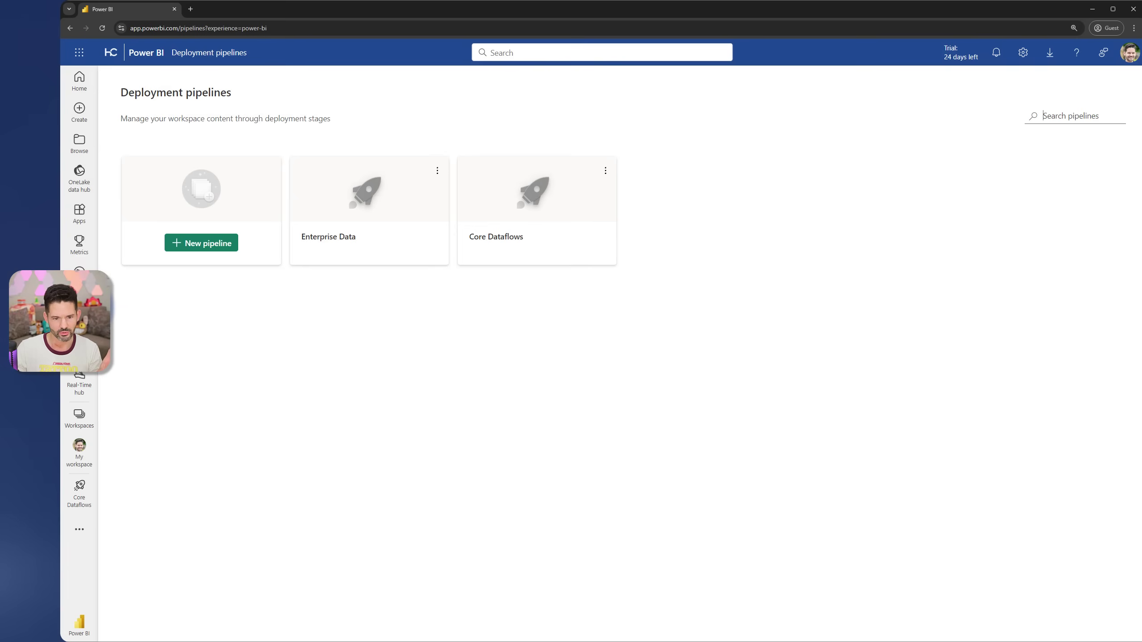
Start a new deployment pipeline named 'Contoso' and proceed to its default stages.
{"action": "left_click", "coordinate": [184, 247]}
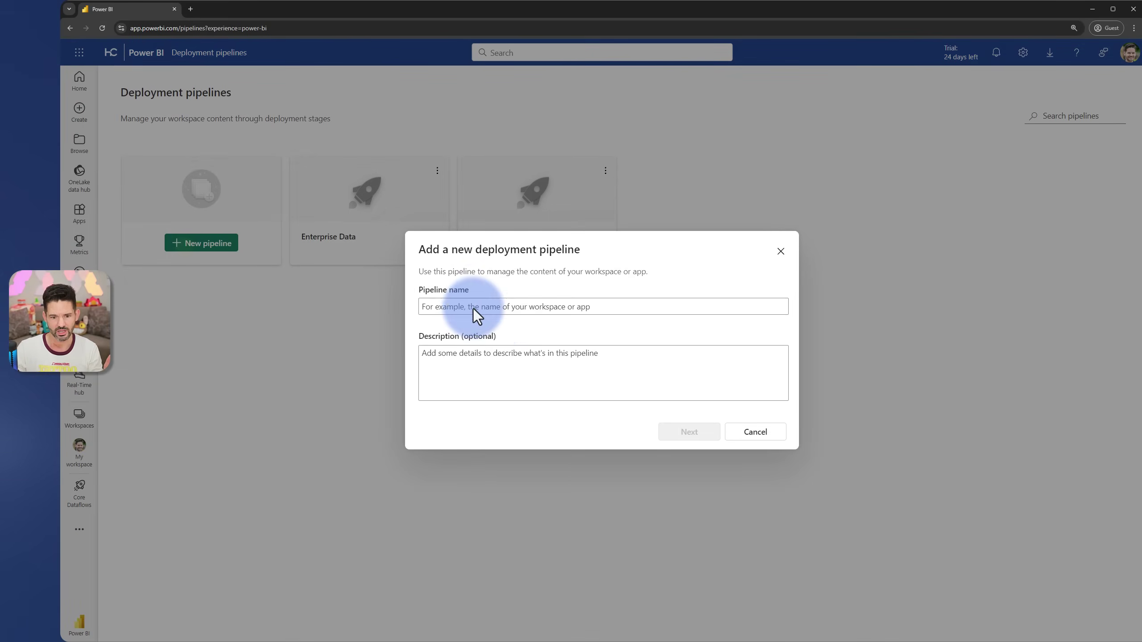
{"action": "left_click", "coordinate": [501, 314]}
{"action": "type", "text": "Cont"}
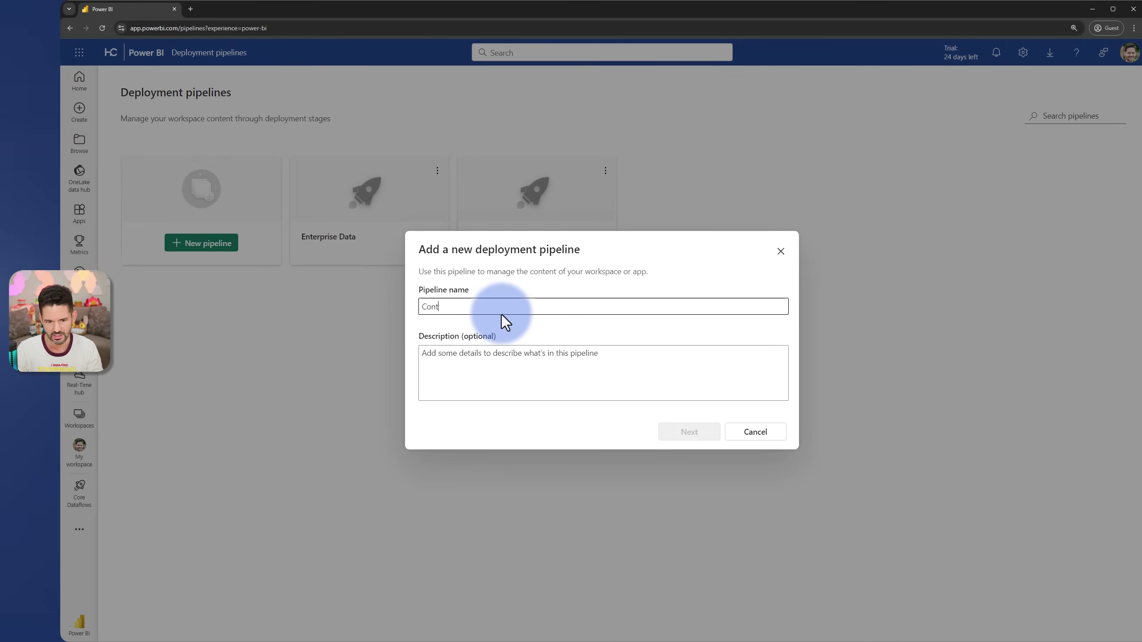
{"action": "type", "text": "oso"}
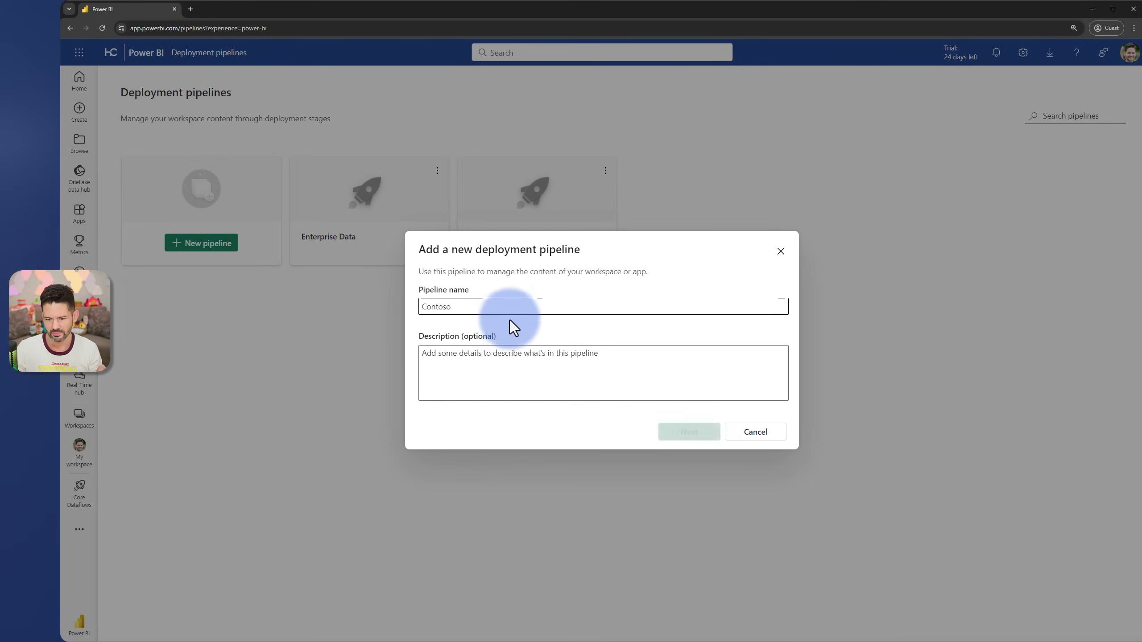
{"action": "left_click", "coordinate": [684, 431]}
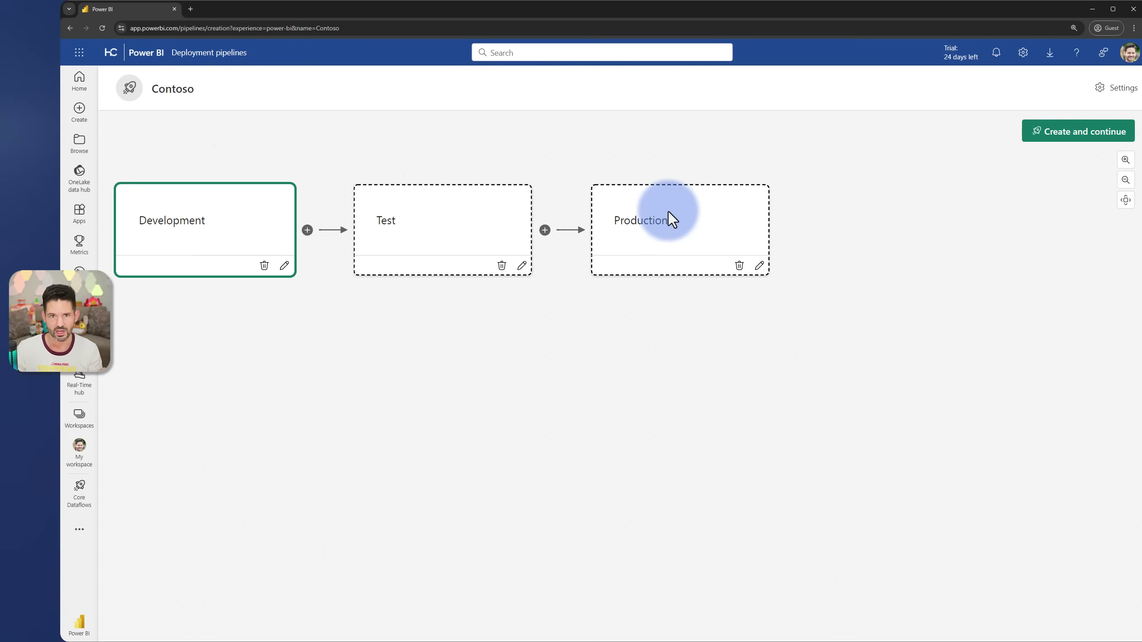
Create the Contoso pipeline and assign the Contoso workspace to the Development stage.
{"action": "left_click", "coordinate": [1070, 135]}
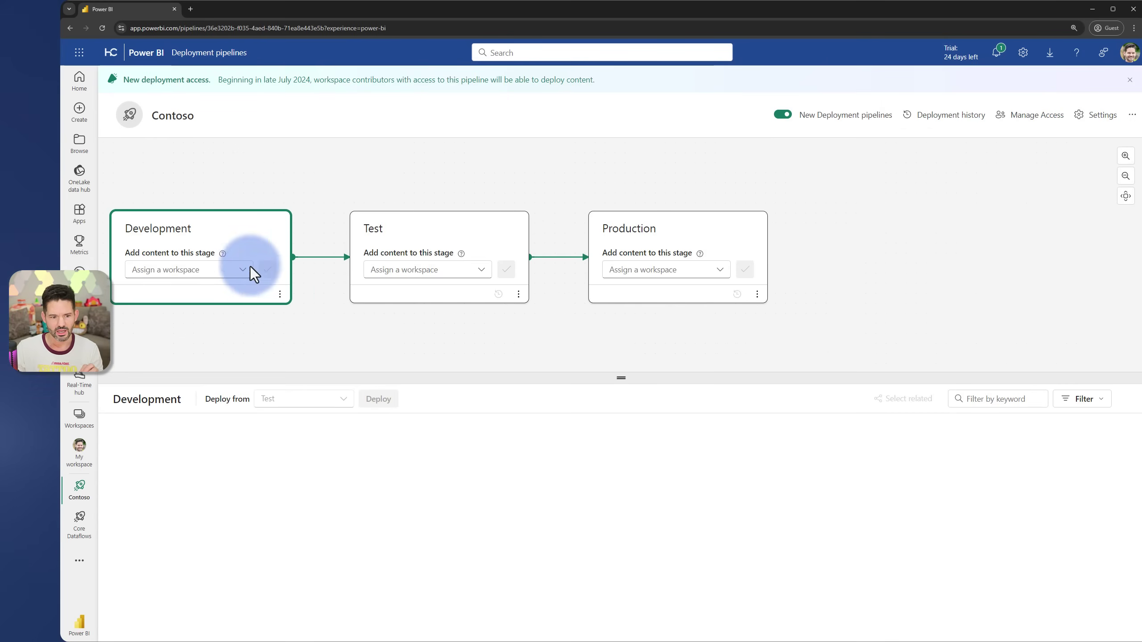
{"action": "left_click", "coordinate": [216, 272]}
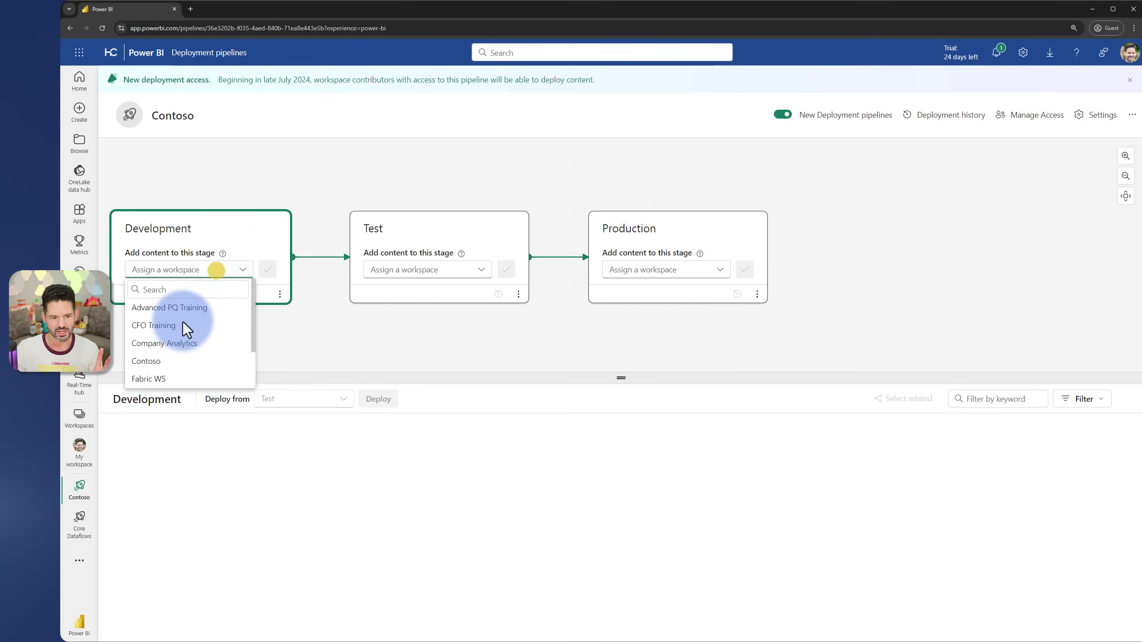
{"action": "left_click", "coordinate": [154, 366]}
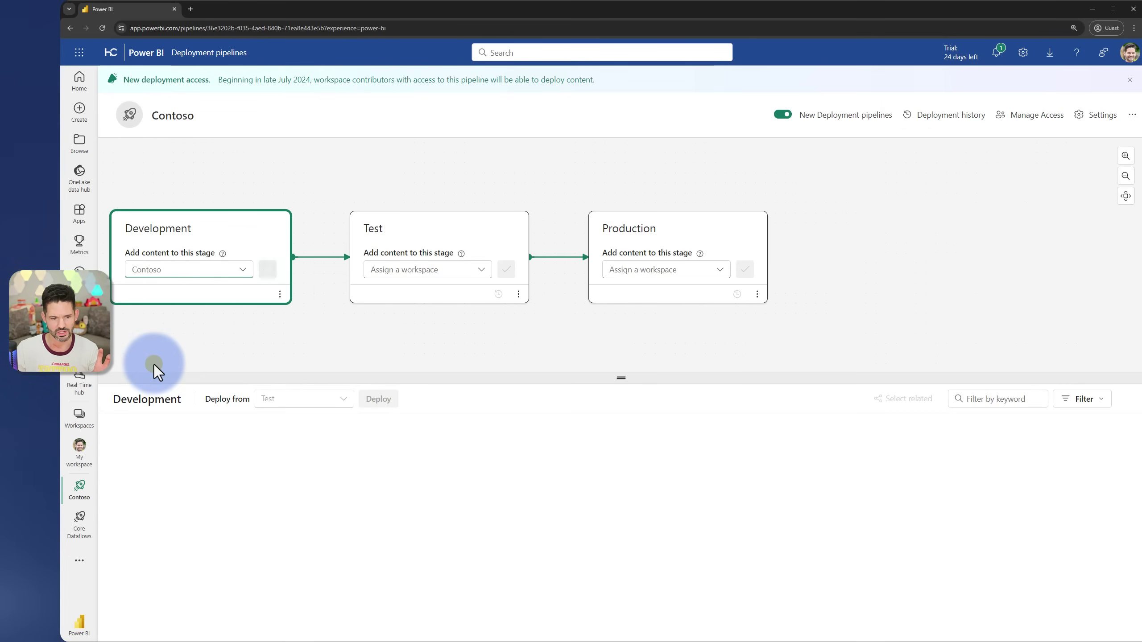
{"action": "left_click", "coordinate": [270, 274]}
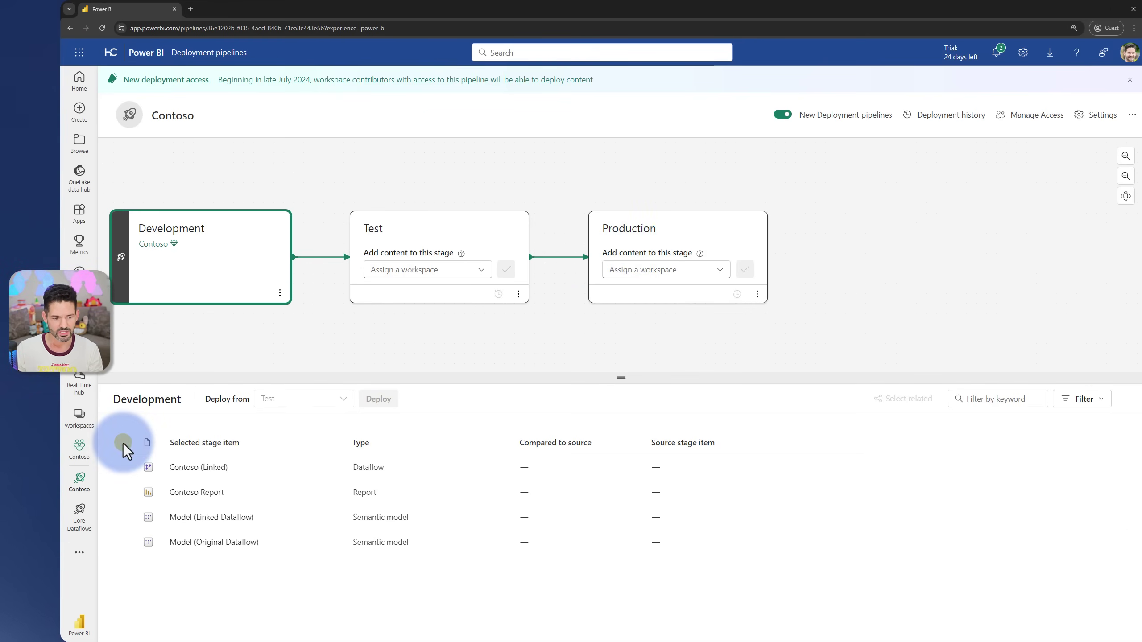
In the Test stage comparison, select all four items with Development as the source.
{"action": "left_click", "coordinate": [378, 235]}
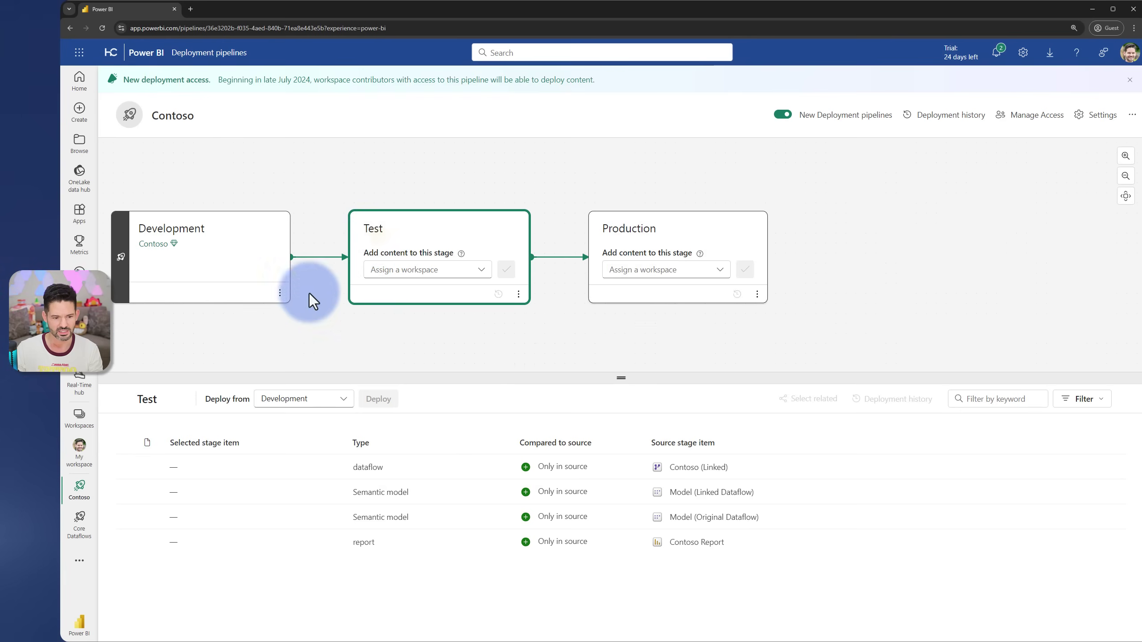
{"action": "left_click", "coordinate": [127, 442]}
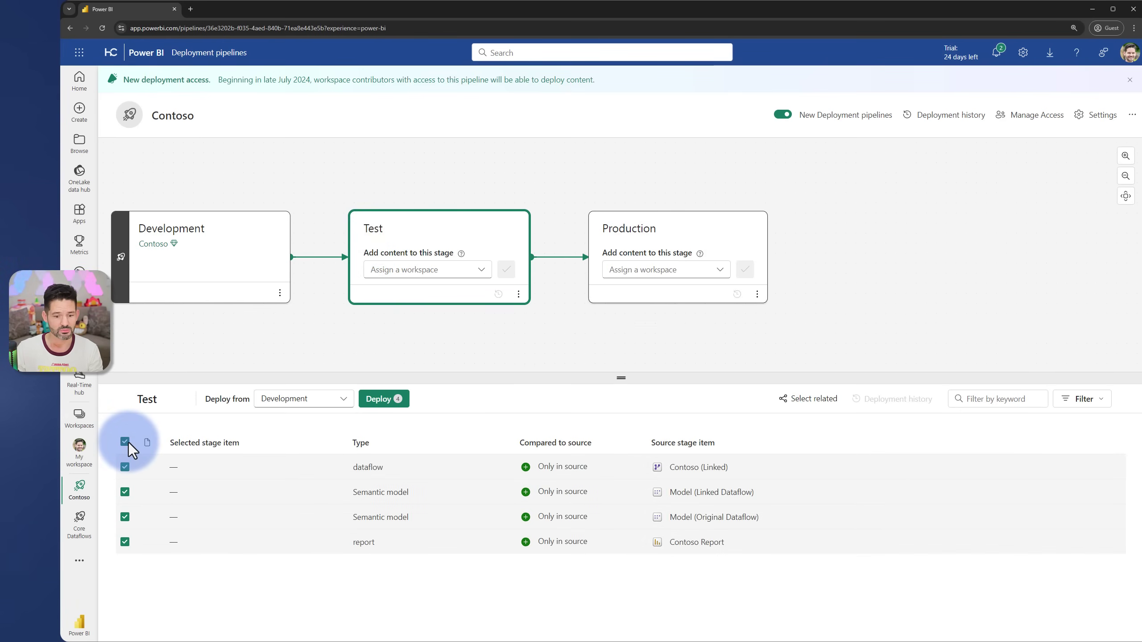
{"action": "left_click", "coordinate": [288, 402]}
{"action": "left_click", "coordinate": [288, 402]}
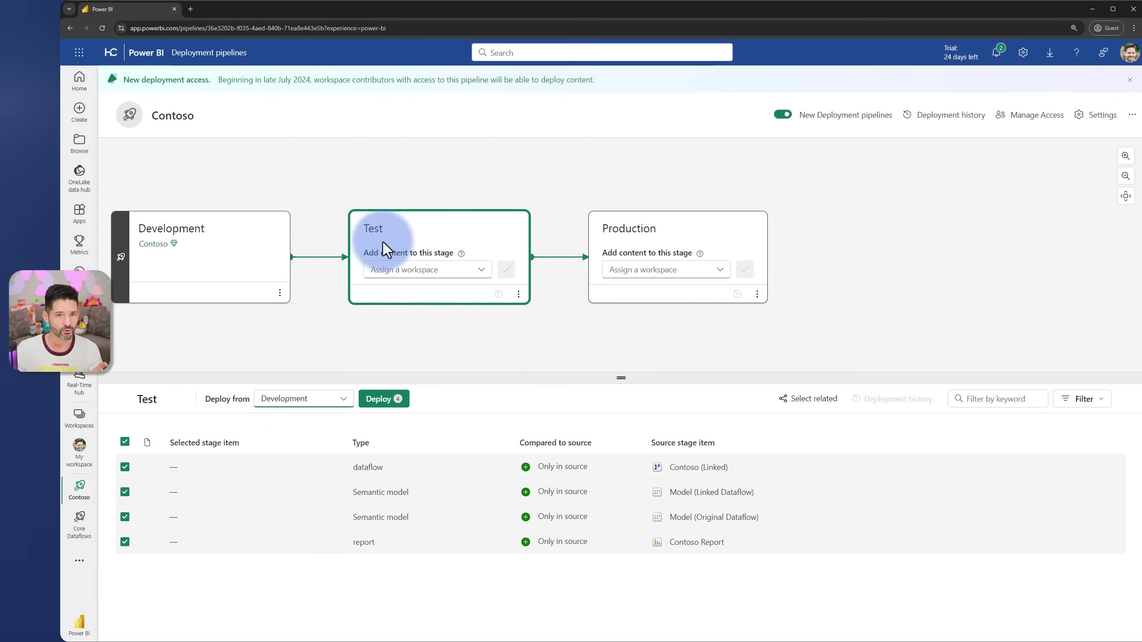
Deploy the four items to Test with the note 'First deployment'.
{"action": "left_click", "coordinate": [381, 400]}
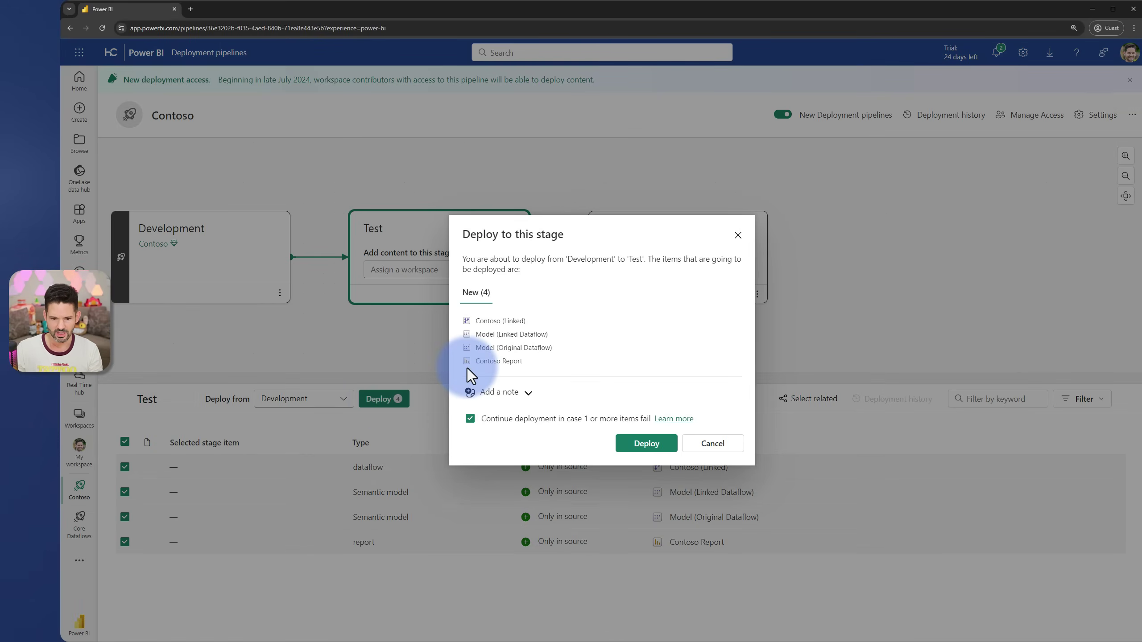
{"action": "left_click", "coordinate": [499, 392]}
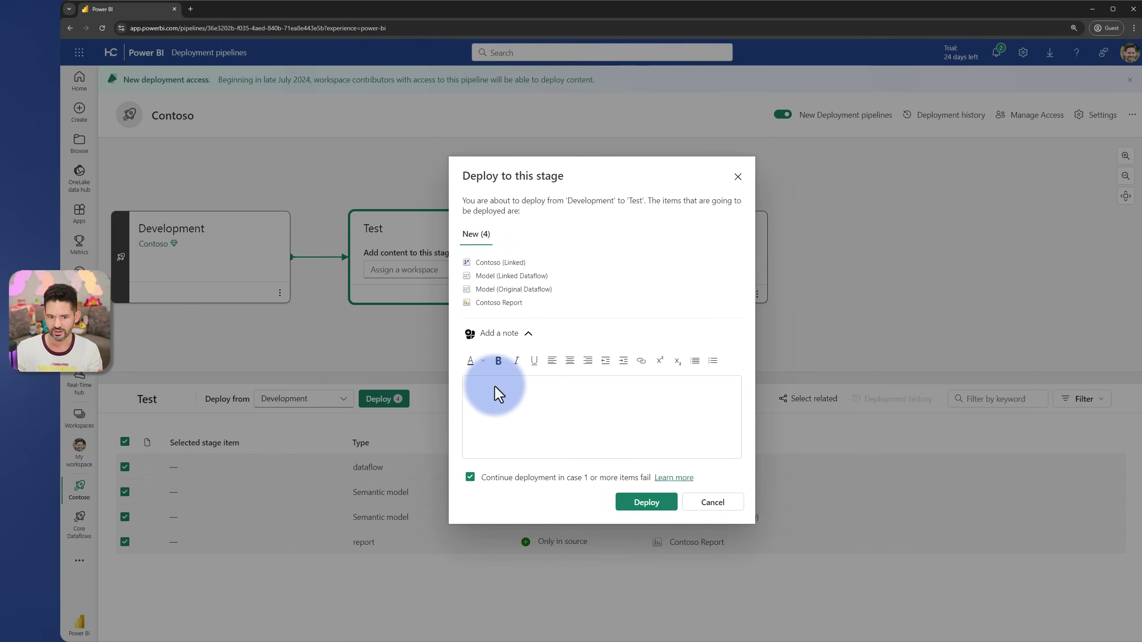
{"action": "left_click", "coordinate": [495, 388]}
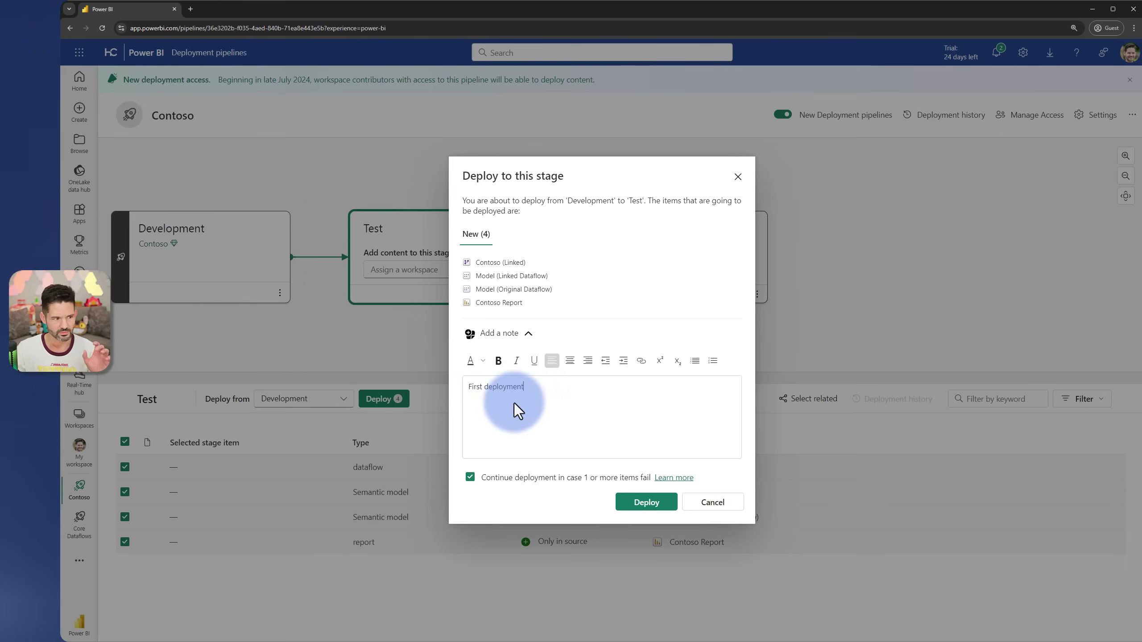
{"action": "left_click", "coordinate": [630, 503]}
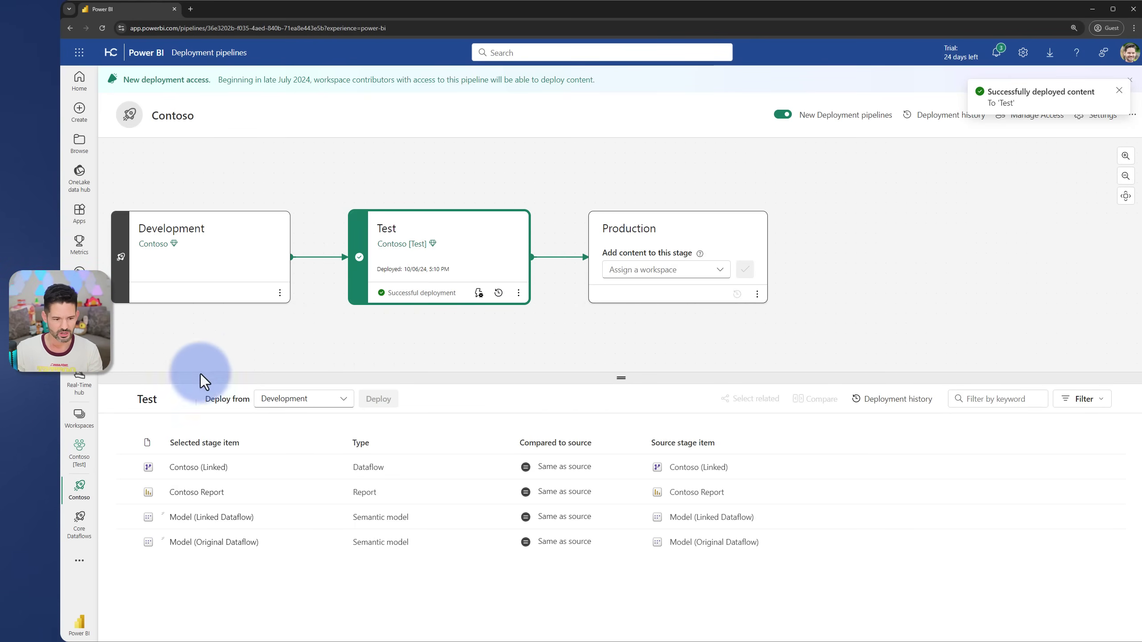
Go to the Contoso [Test] workspace, glance at its settings, and view its lineage diagram.
{"action": "left_click", "coordinate": [82, 417]}
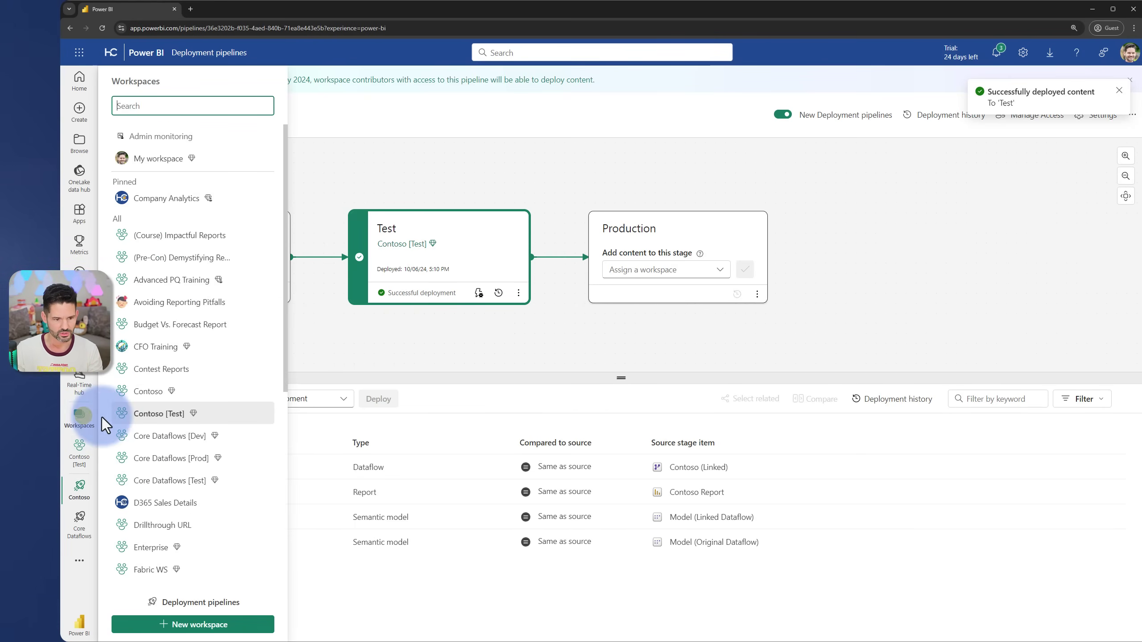
{"action": "left_click", "coordinate": [157, 414]}
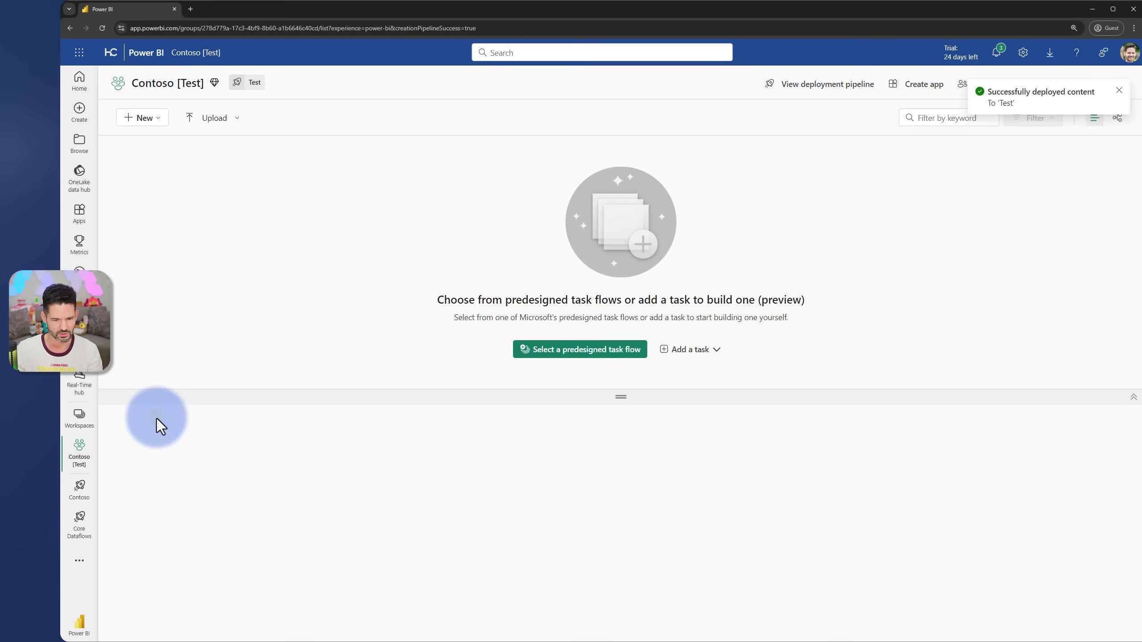
{"action": "left_click", "coordinate": [1119, 90]}
{"action": "left_click", "coordinate": [1119, 85]}
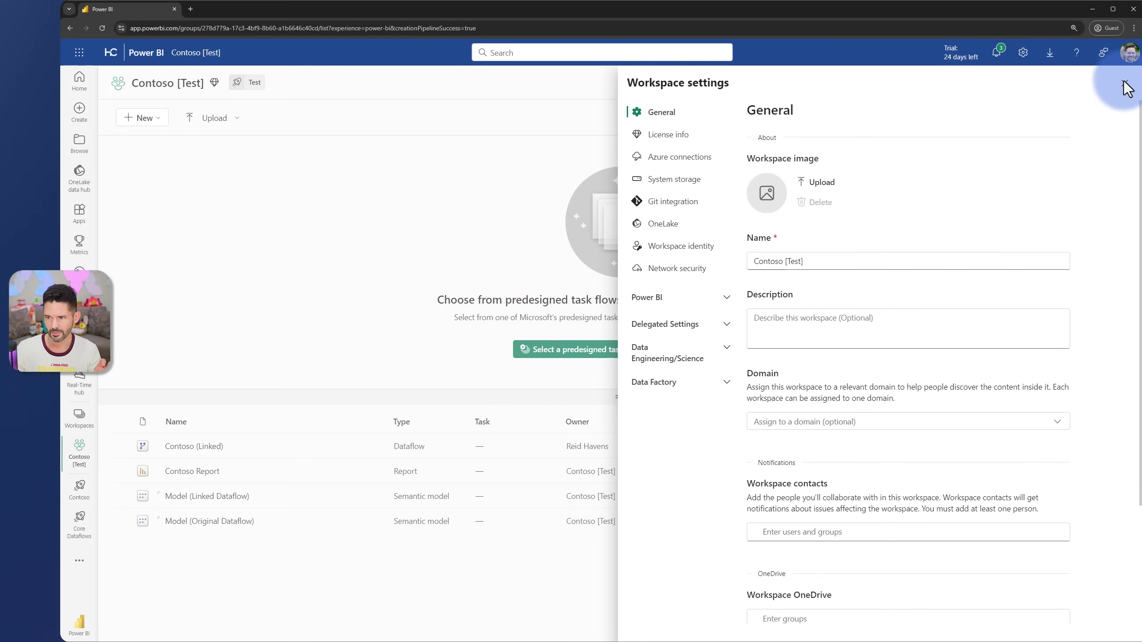
{"action": "left_click", "coordinate": [1125, 84]}
{"action": "left_click", "coordinate": [1117, 117]}
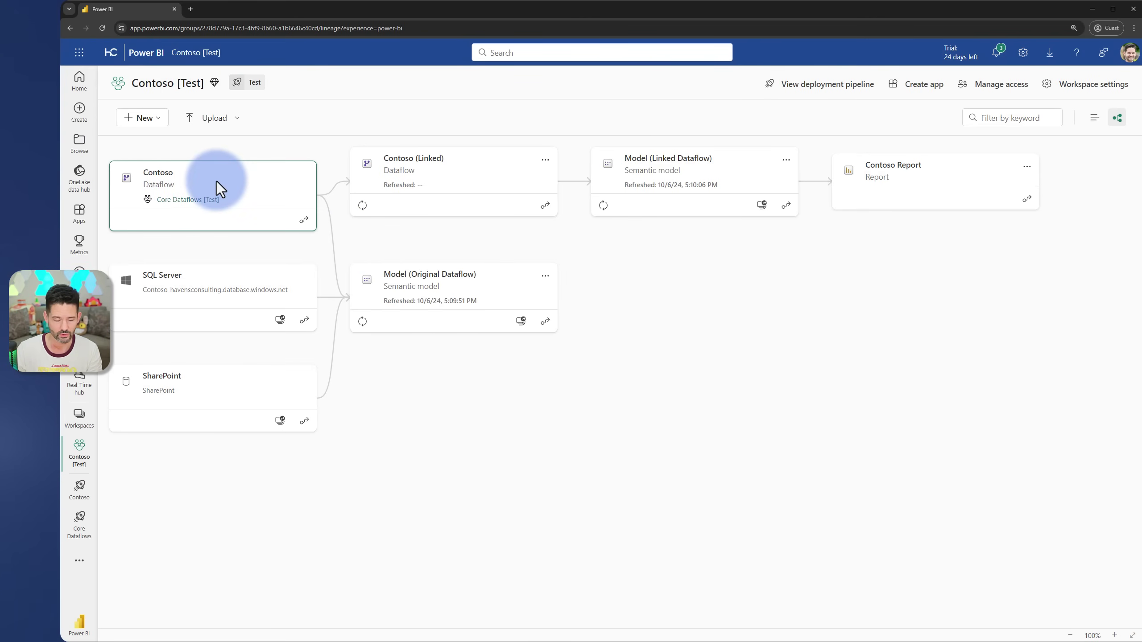
Open the Contoso pipeline and bring up the Test stage's deployment rules.
{"action": "left_click", "coordinate": [76, 418]}
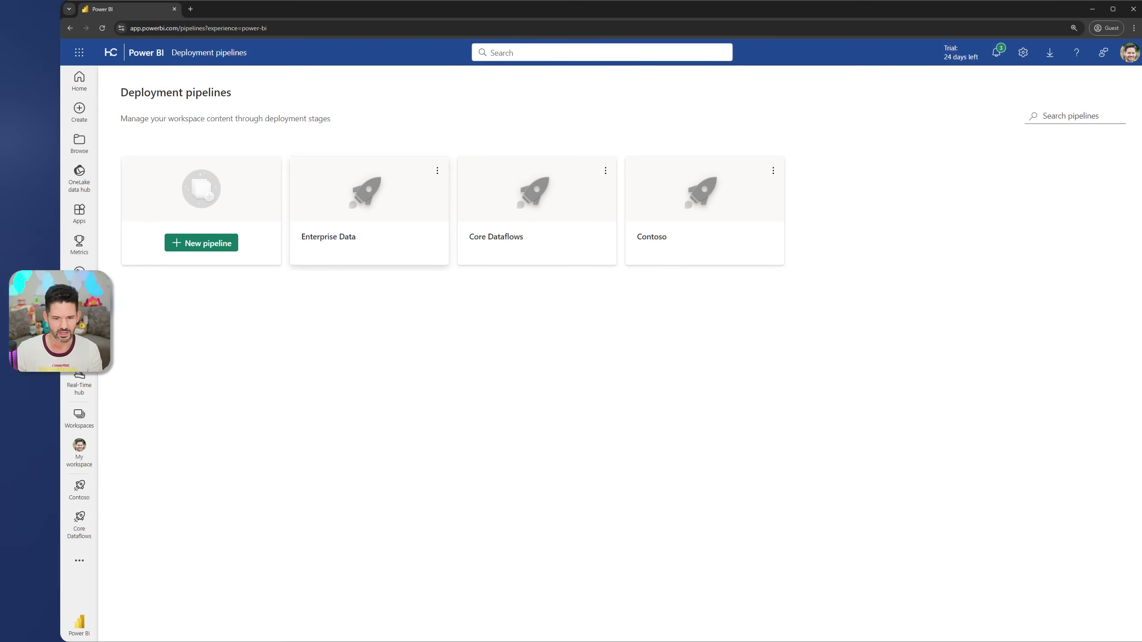
{"action": "left_click", "coordinate": [649, 239]}
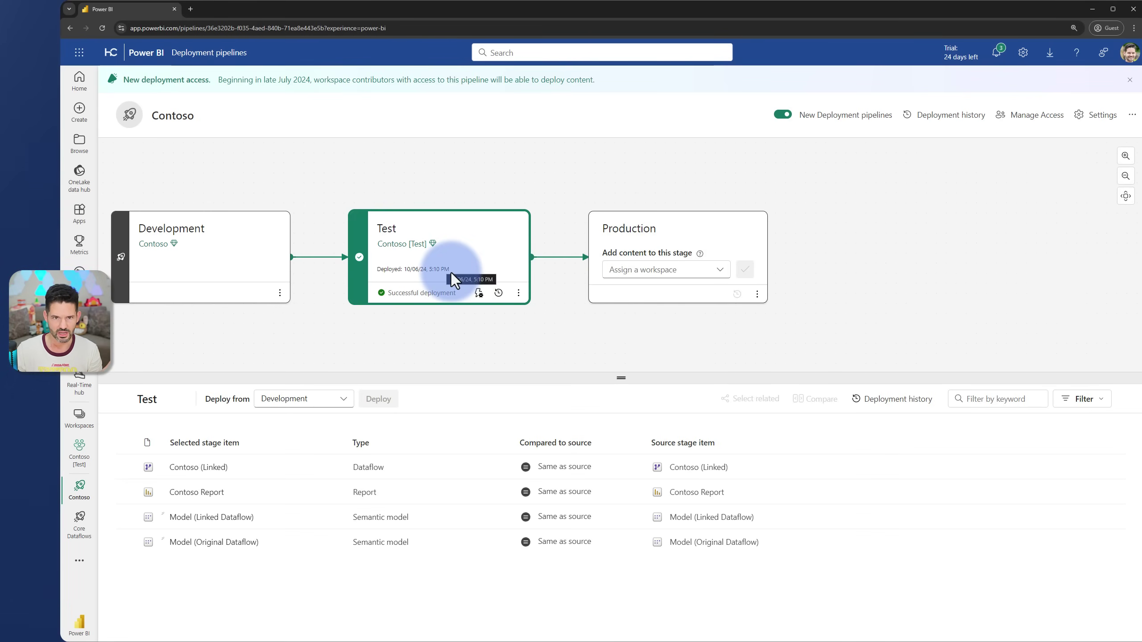
{"action": "left_click", "coordinate": [478, 293]}
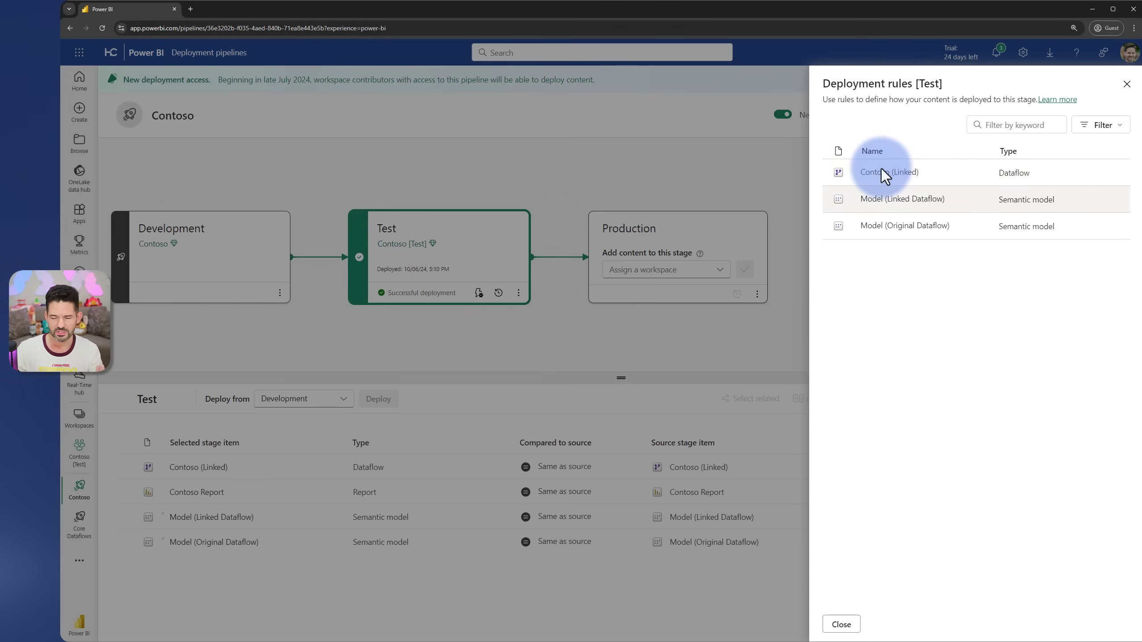
Save a data source rule on Model (Original Dataflow) mapping the contoso database server to the contoso server.
{"action": "left_click", "coordinate": [878, 228]}
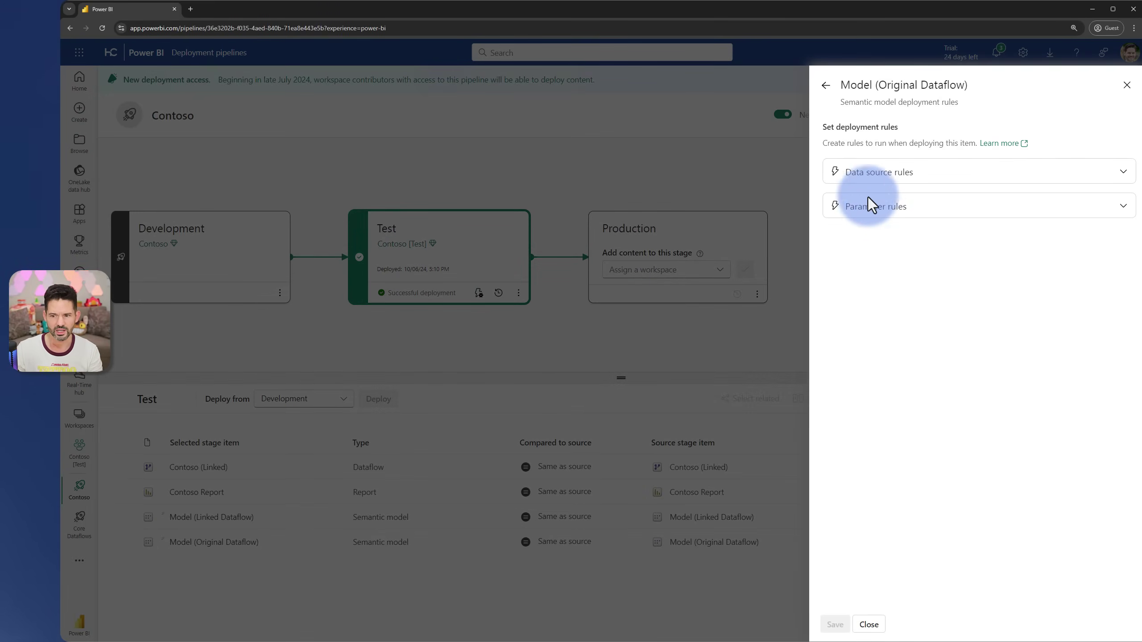
{"action": "left_click", "coordinate": [859, 172]}
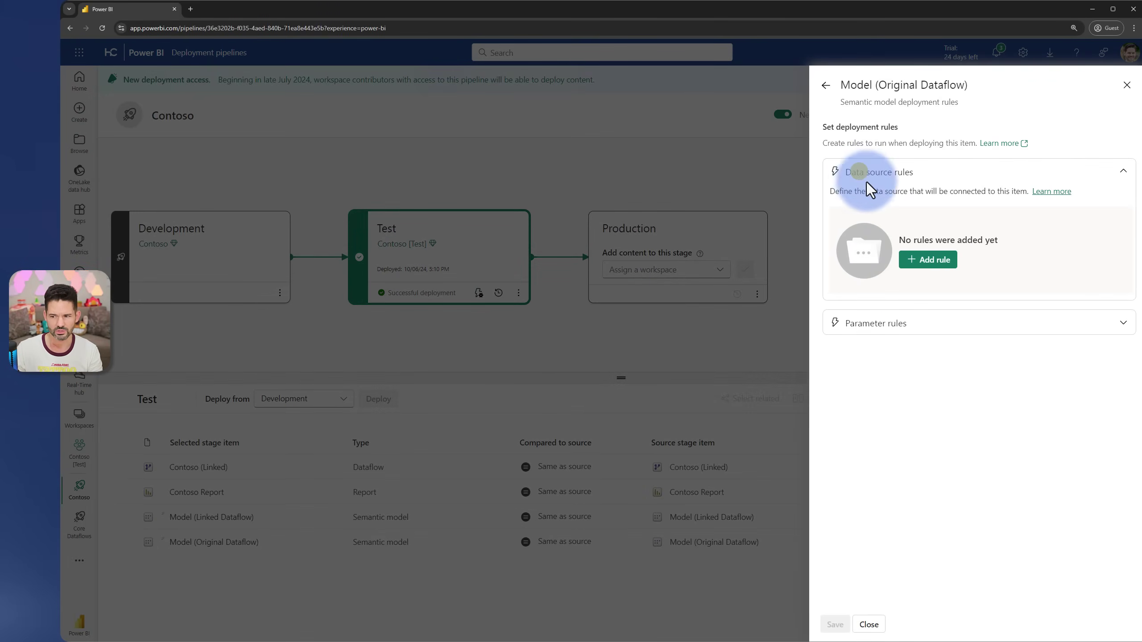
{"action": "left_click", "coordinate": [926, 260]}
{"action": "left_click", "coordinate": [865, 273]}
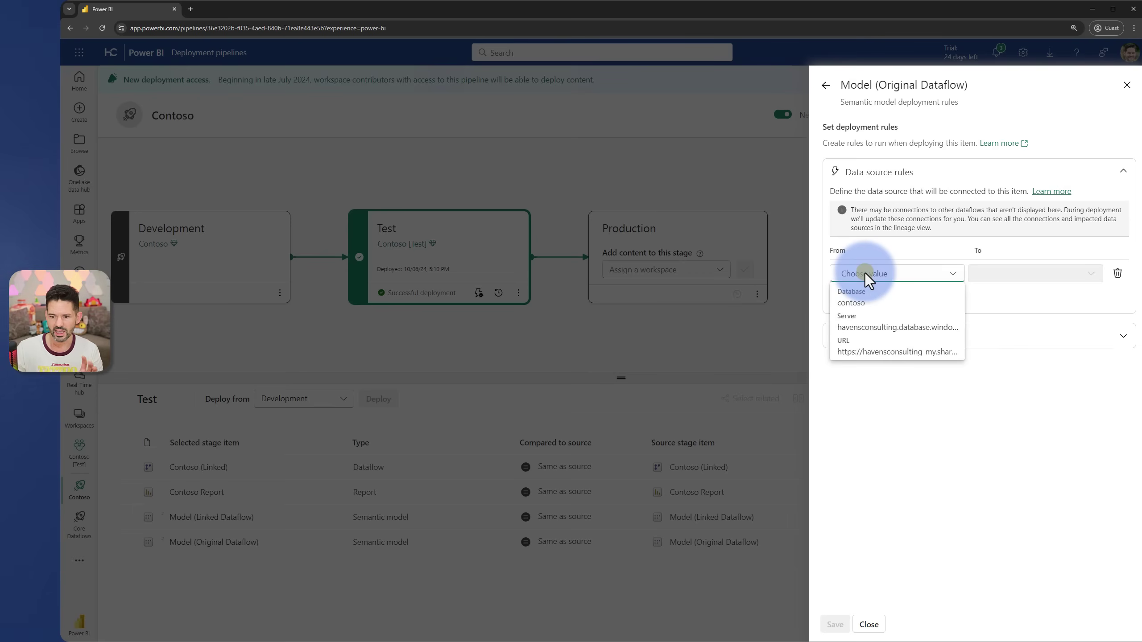
{"action": "left_click", "coordinate": [874, 317]}
{"action": "left_click", "coordinate": [1011, 269]}
{"action": "left_click", "coordinate": [1014, 297]}
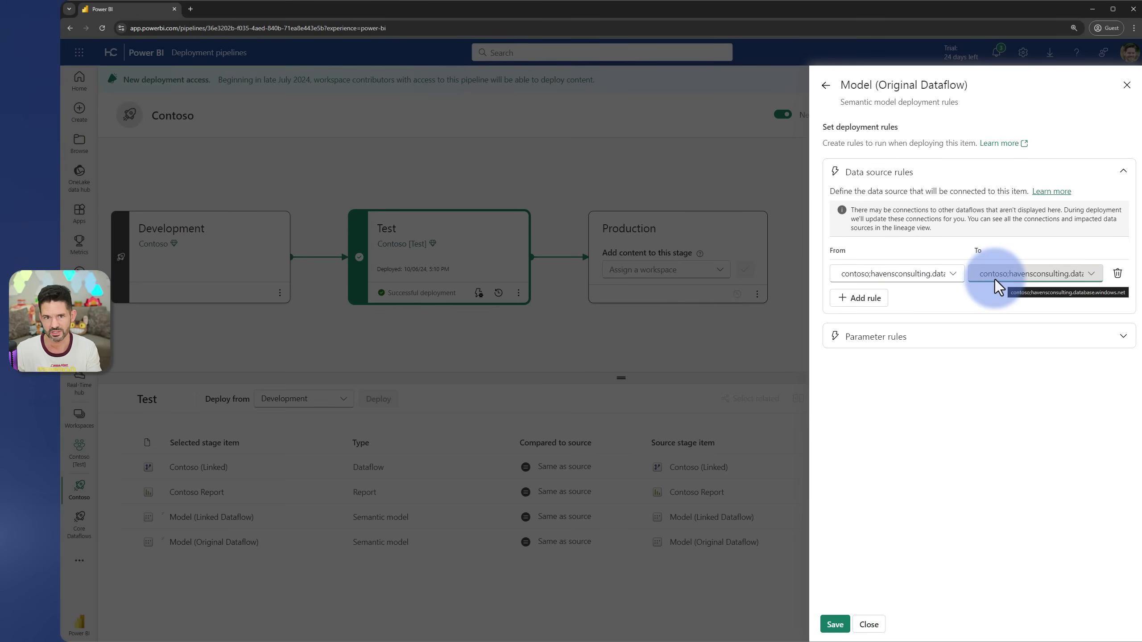
{"action": "left_click", "coordinate": [831, 620]}
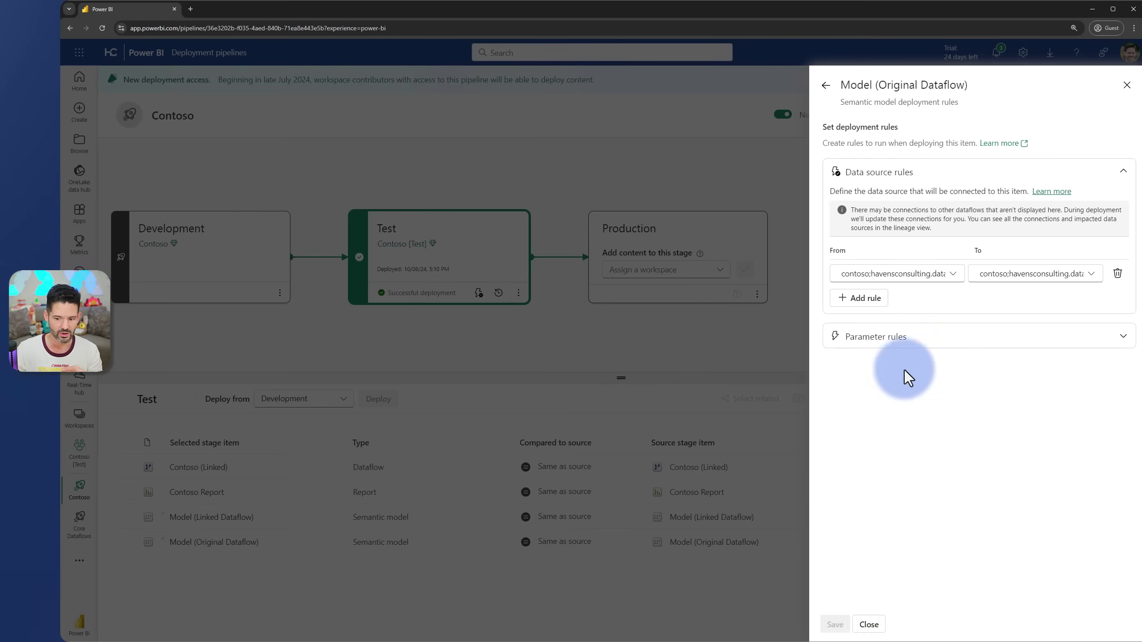
{"action": "left_click", "coordinate": [870, 626]}
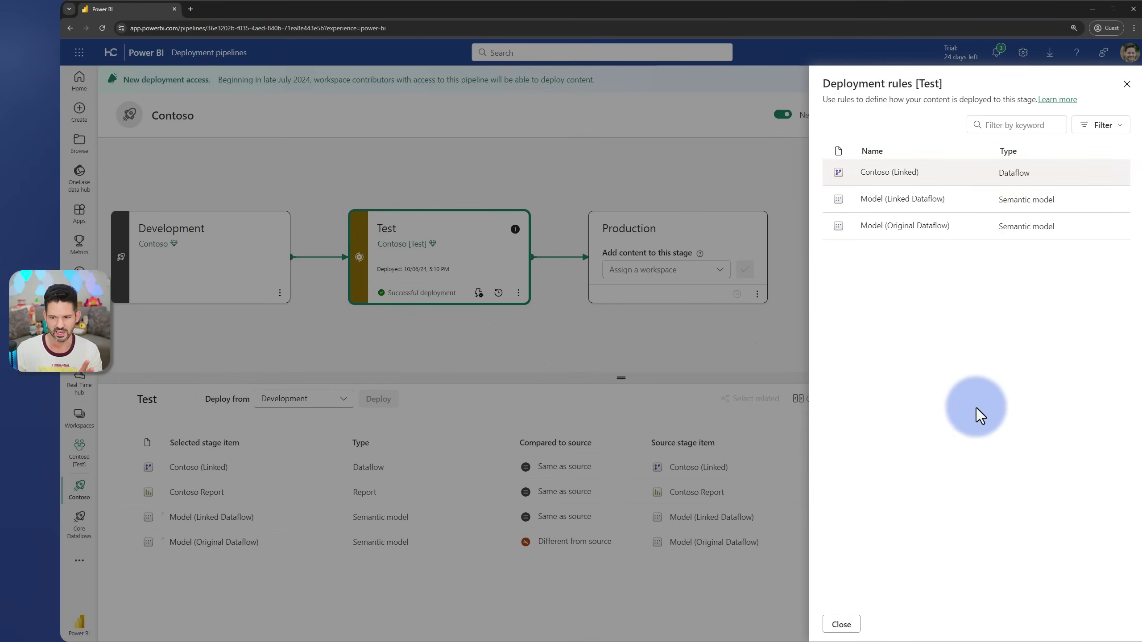
{"action": "left_click", "coordinate": [1126, 84]}
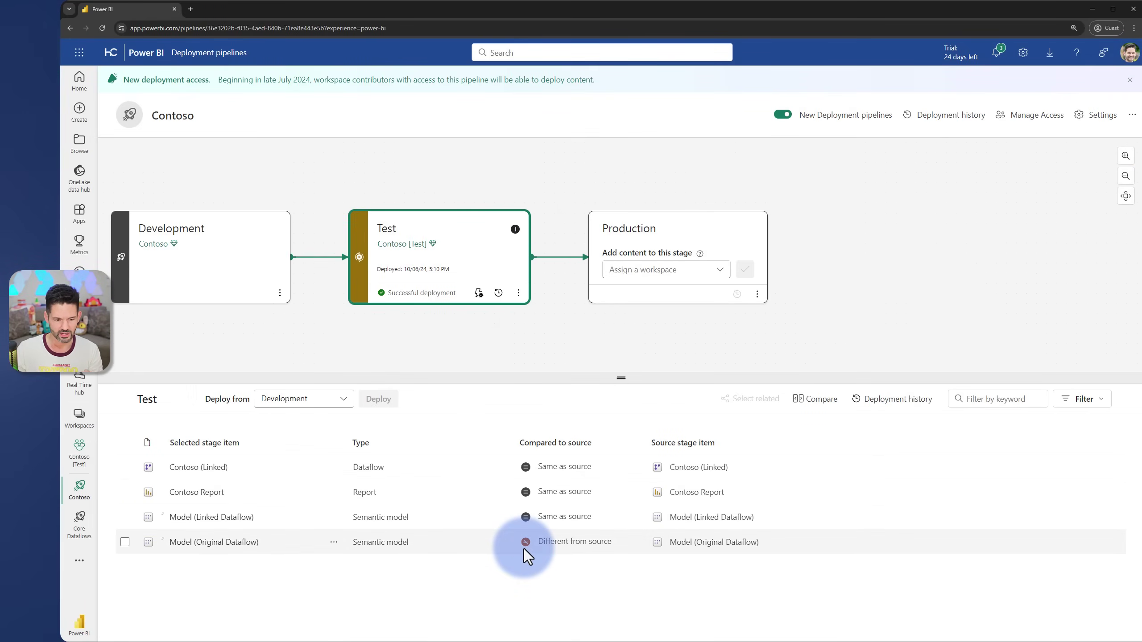
Select Model (Original Dataflow) in the Test comparison and deploy it from Development.
{"action": "left_click", "coordinate": [152, 264]}
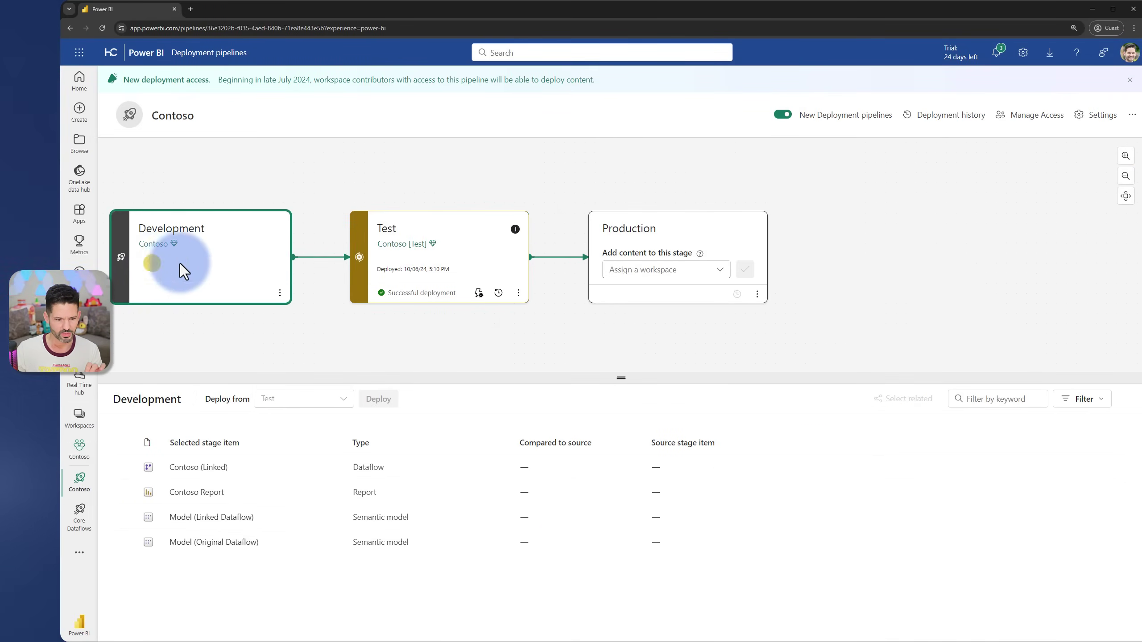
{"action": "left_click", "coordinate": [379, 259]}
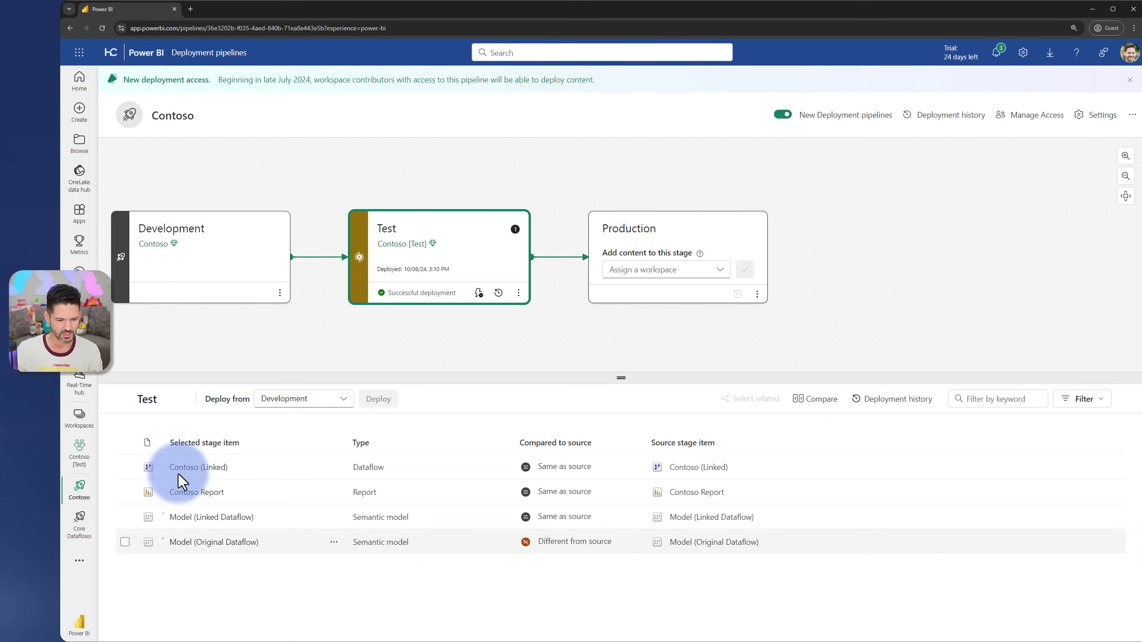
{"action": "left_click", "coordinate": [124, 542]}
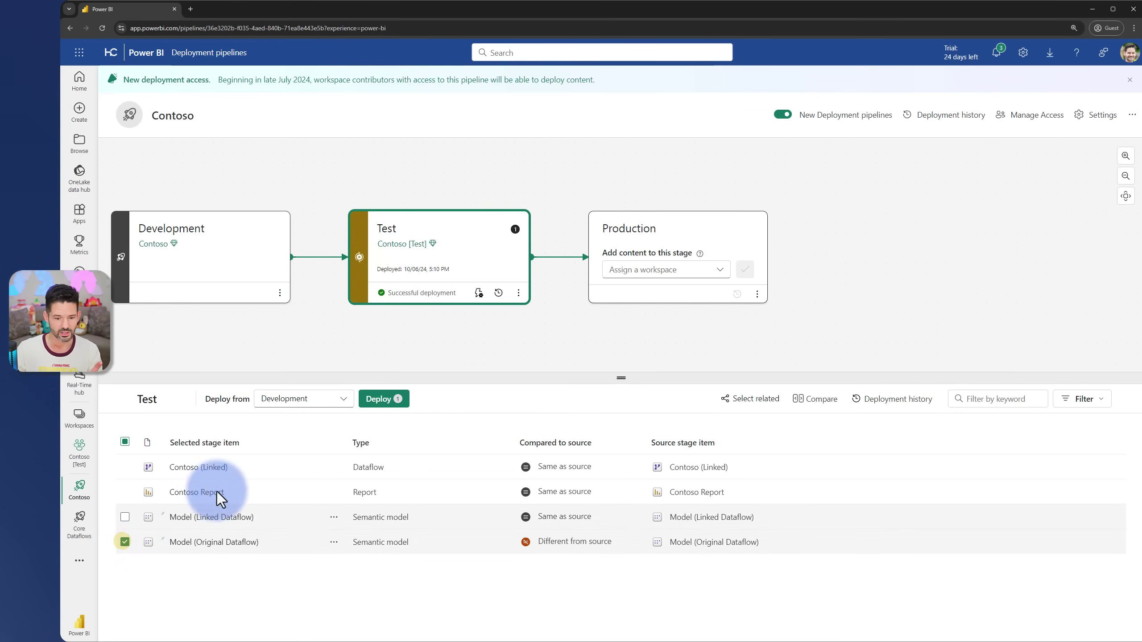
{"action": "left_click", "coordinate": [385, 398]}
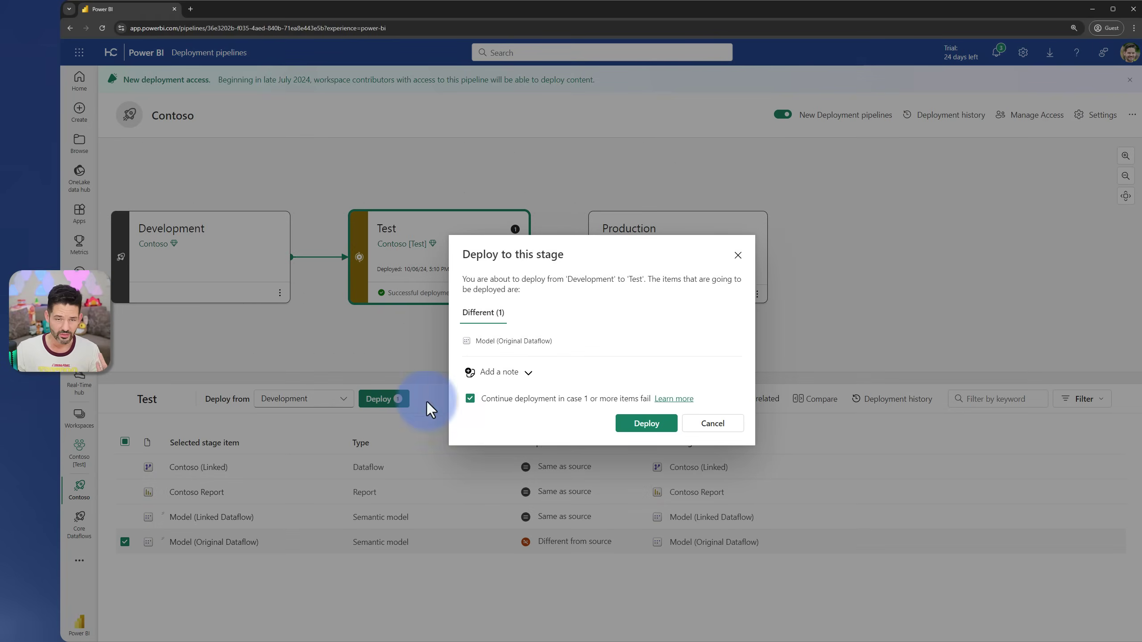
{"action": "left_click", "coordinate": [642, 426]}
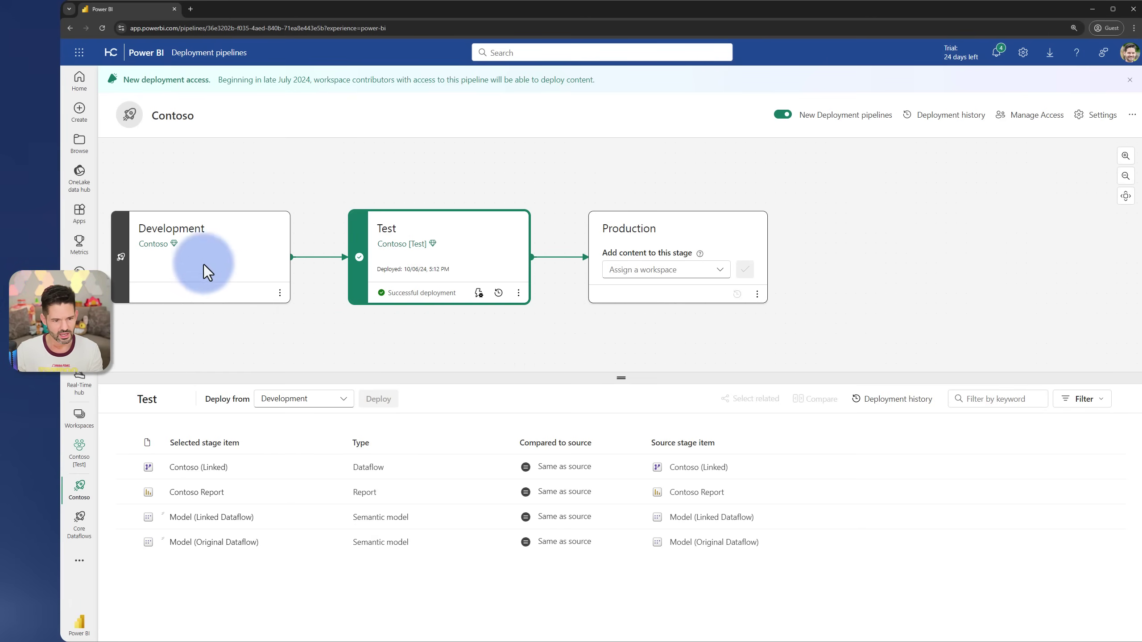
Append ' [Dev]' to the Development workspace name to make it Contoso [Dev], then return to Deployment pipelines.
{"action": "left_click", "coordinate": [159, 248]}
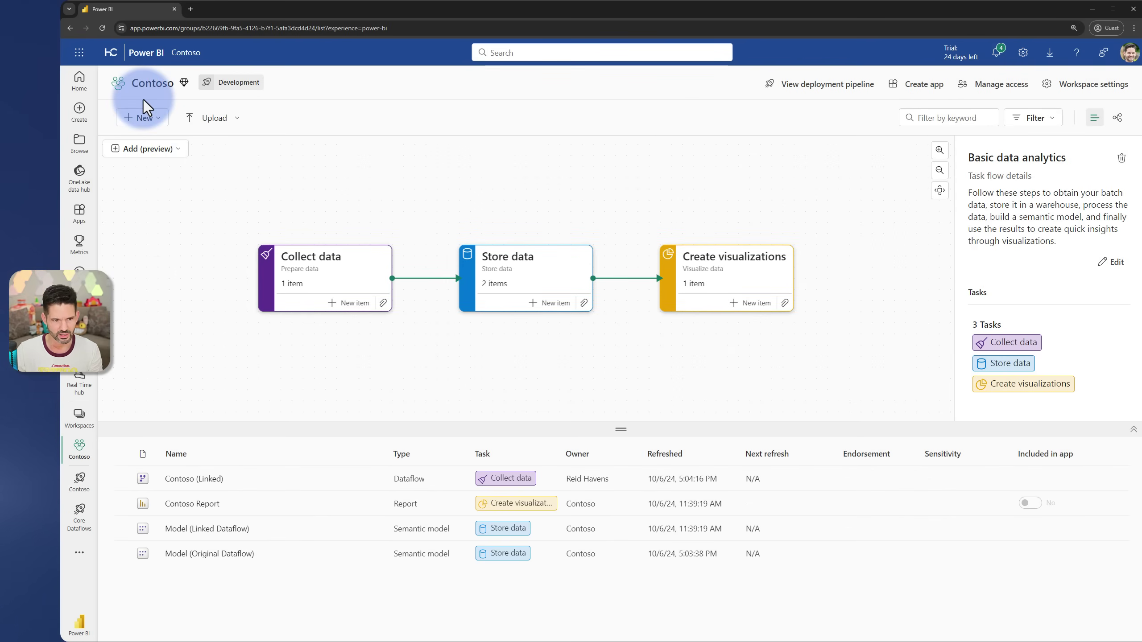
{"action": "left_click", "coordinate": [1076, 90]}
{"action": "left_click", "coordinate": [810, 263]}
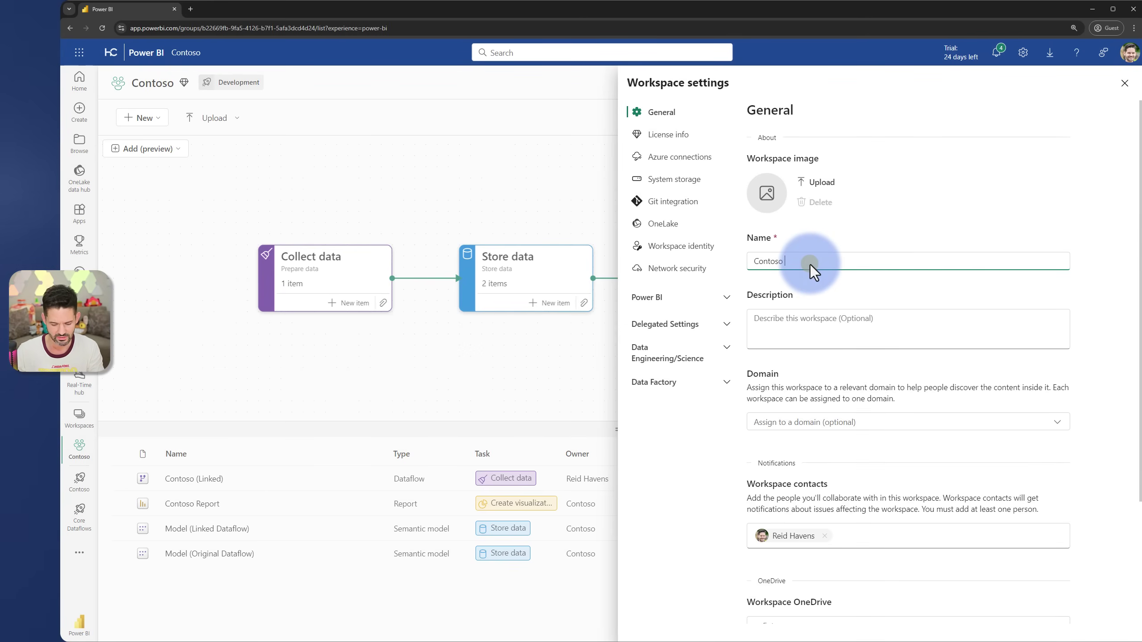
{"action": "type", "text": "[De"}
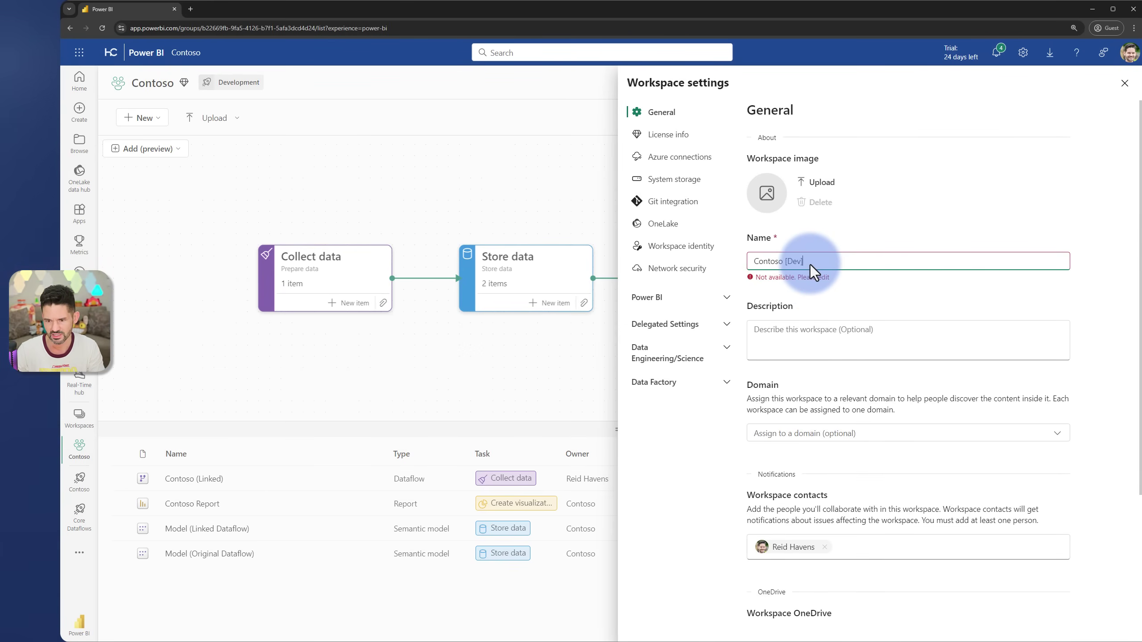
{"action": "type", "text": "v]"}
{"action": "left_click", "coordinate": [794, 336]}
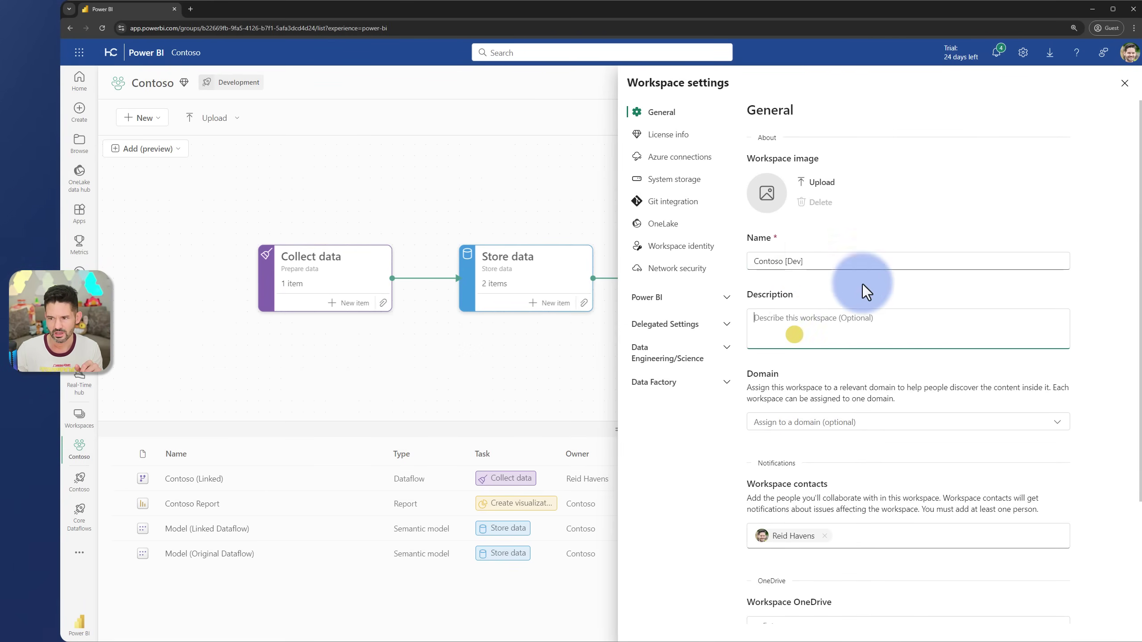
{"action": "left_click", "coordinate": [1124, 83]}
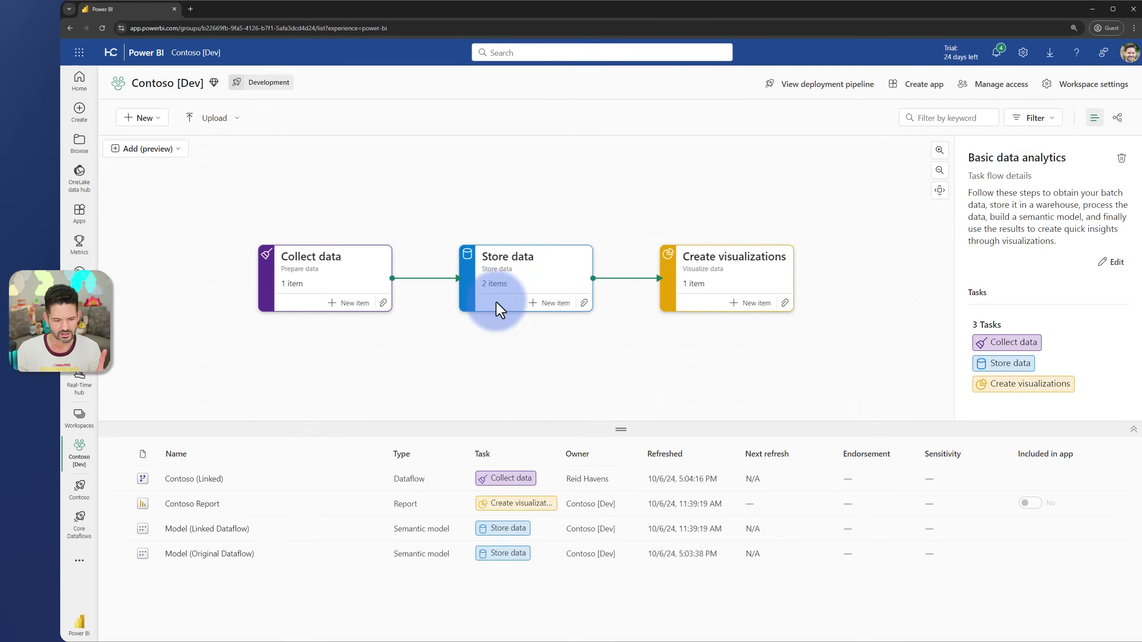
{"action": "left_click", "coordinate": [84, 419]}
In the Contoso pipeline, select every Contoso [Dev] item and deploy it to Test.
{"action": "left_click", "coordinate": [84, 417]}
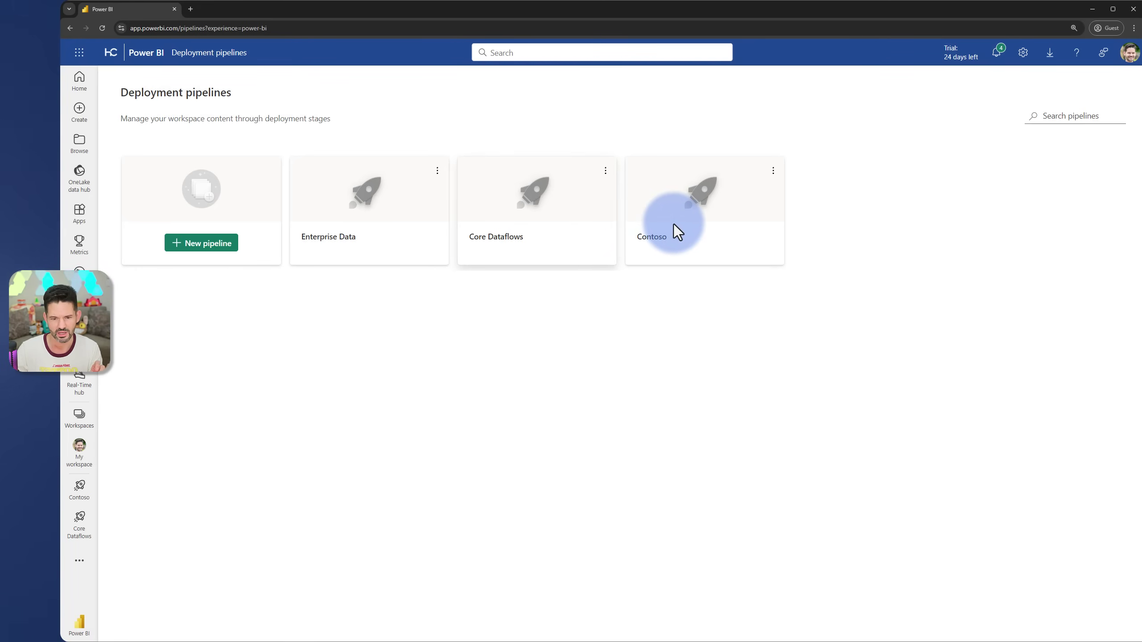
{"action": "left_click", "coordinate": [674, 224]}
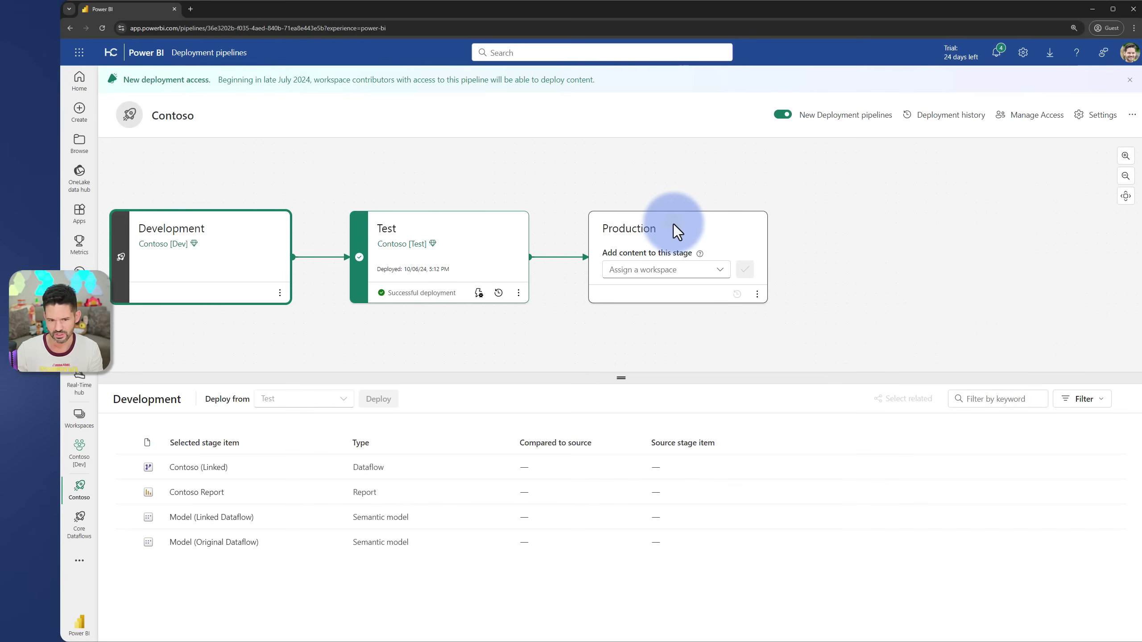
{"action": "left_click", "coordinate": [414, 220]}
{"action": "left_click", "coordinate": [125, 442]}
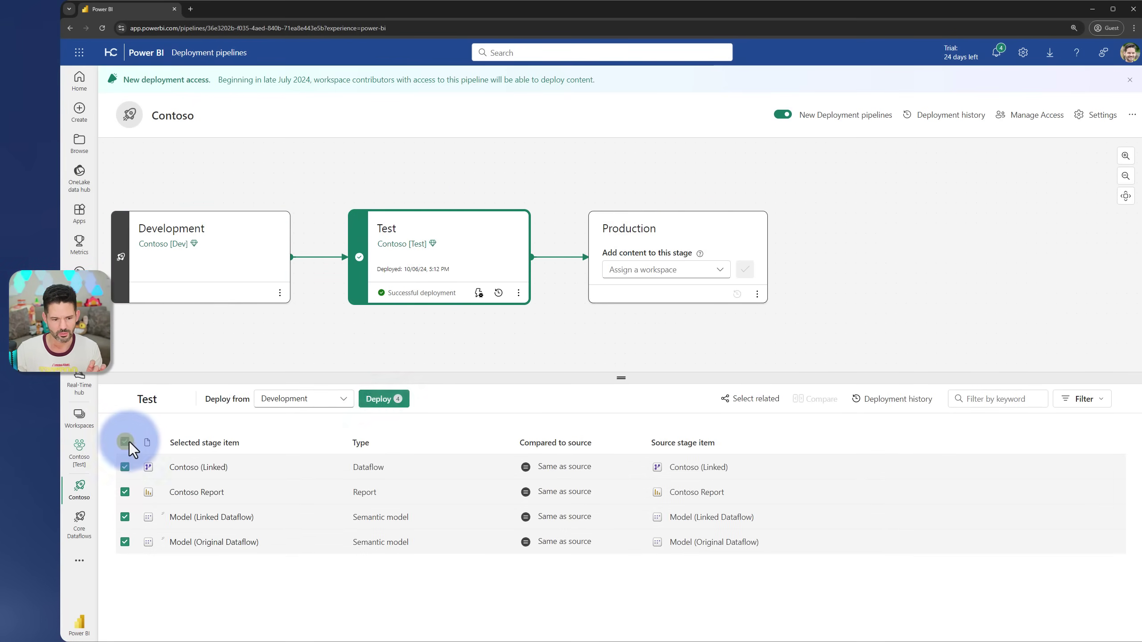
{"action": "left_click", "coordinate": [390, 398]}
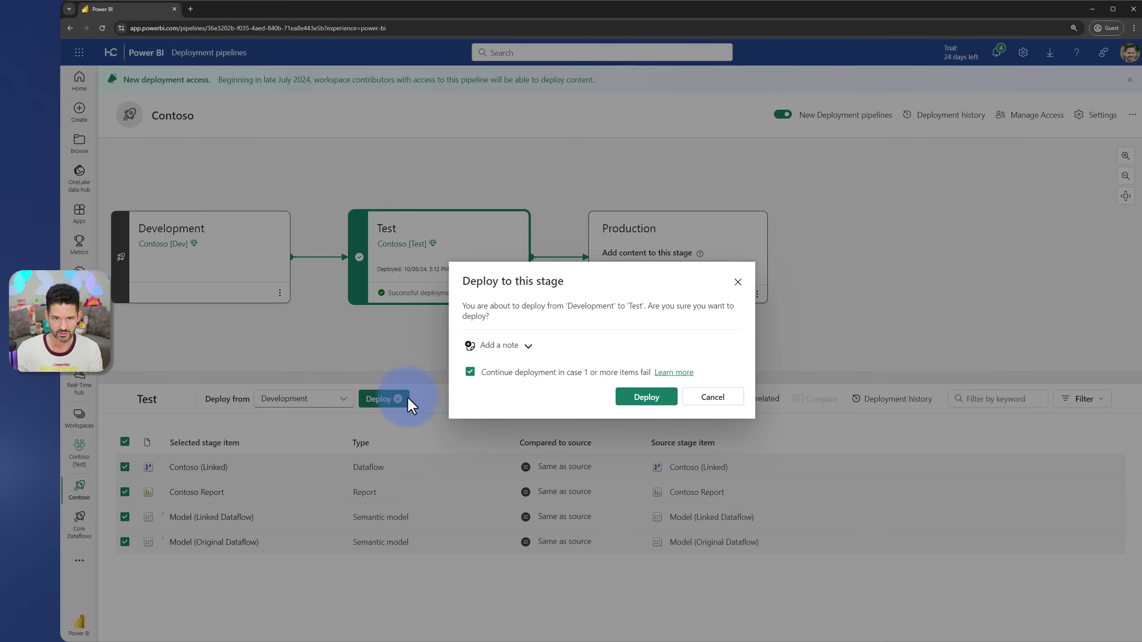
{"action": "left_click", "coordinate": [655, 398]}
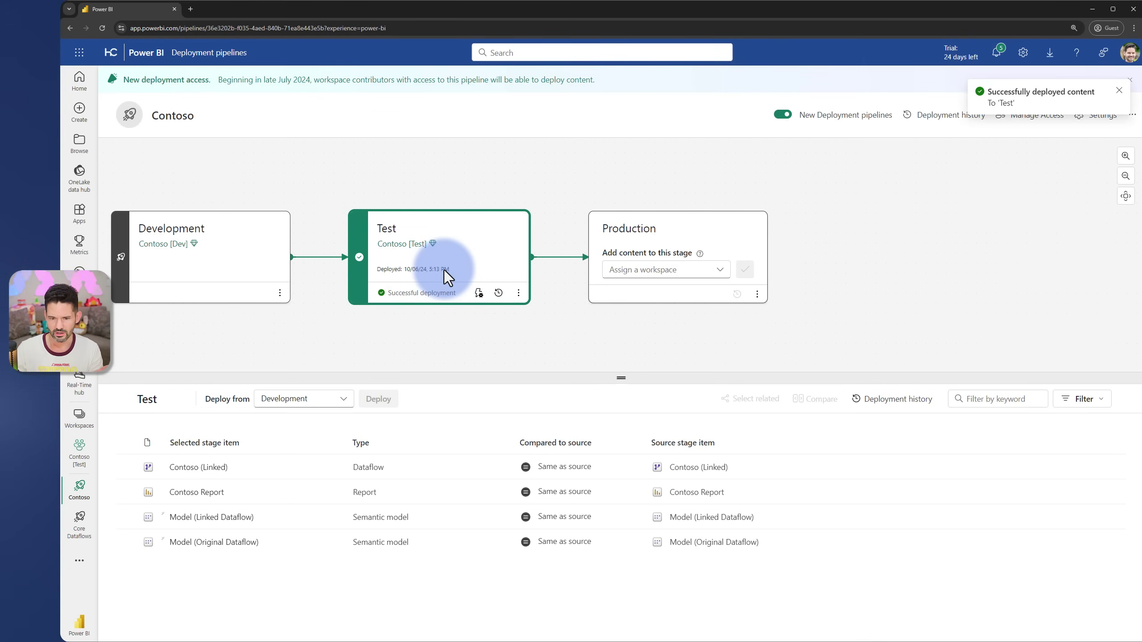
Select all four Test items and deploy them to the Production stage.
{"action": "left_click", "coordinate": [682, 265]}
{"action": "left_click", "coordinate": [682, 264]}
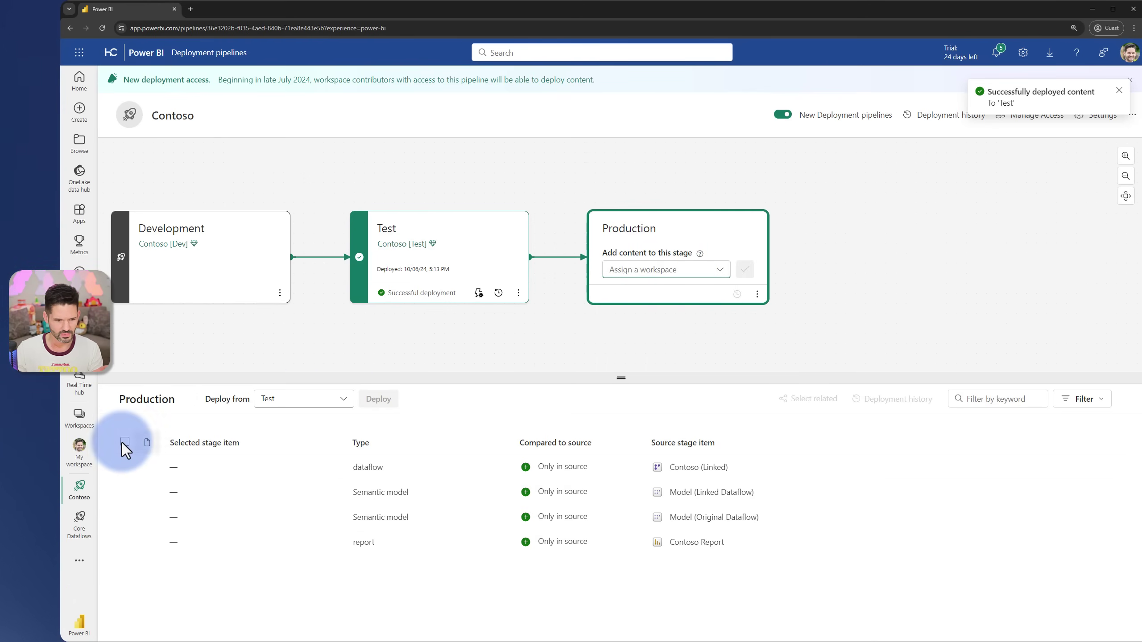
{"action": "left_click", "coordinate": [124, 442]}
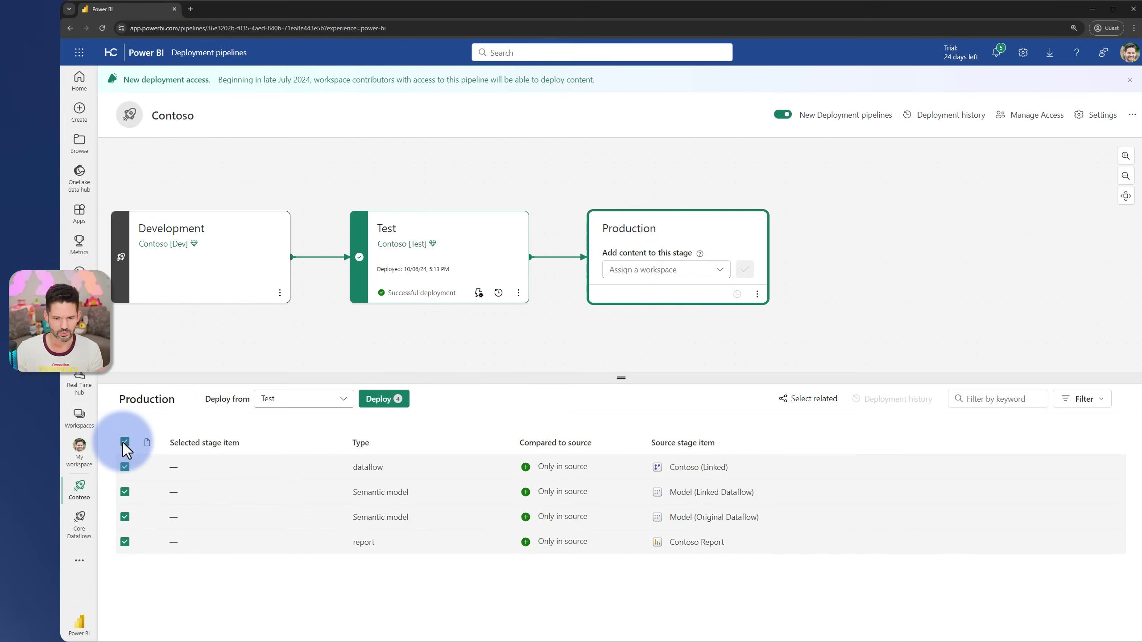
{"action": "left_click", "coordinate": [380, 398]}
{"action": "left_click", "coordinate": [630, 446]}
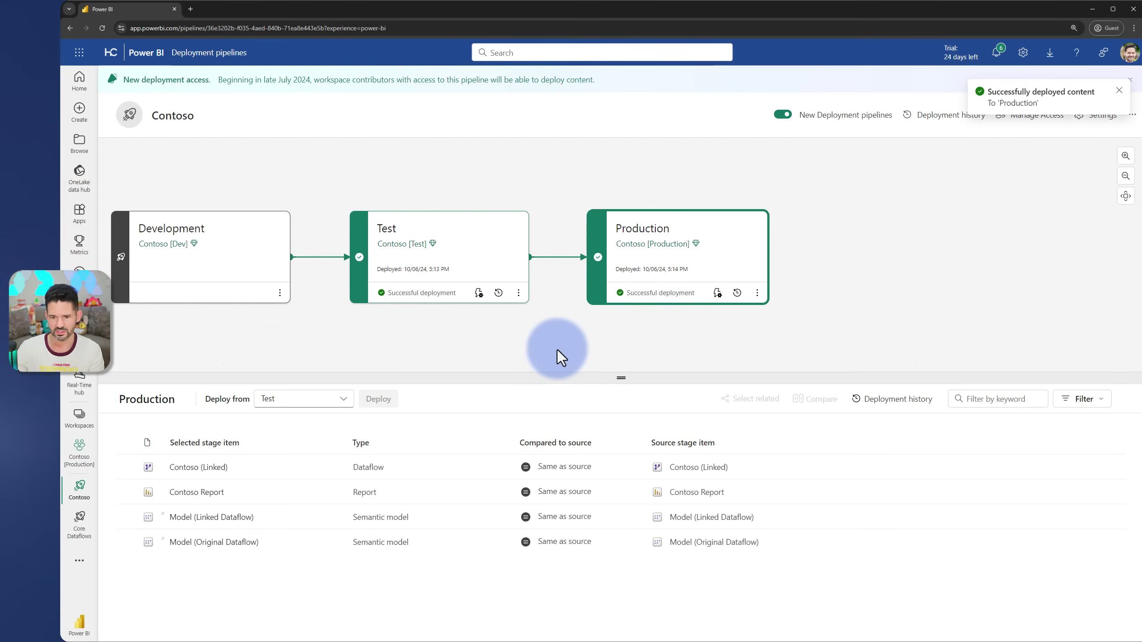
{"action": "left_click", "coordinate": [717, 292]}
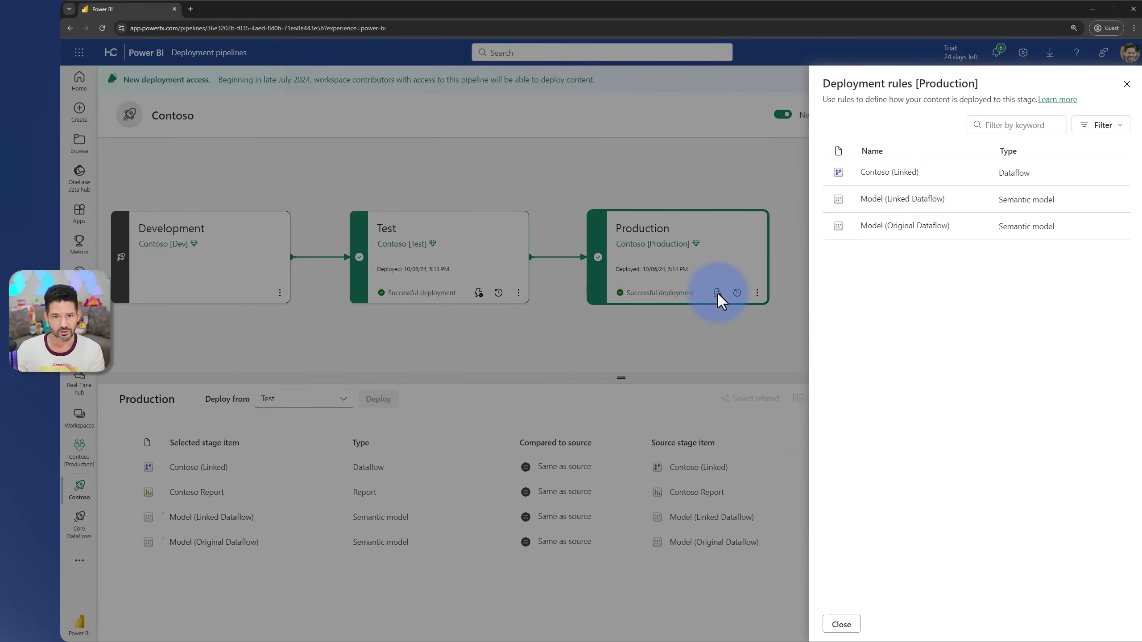
{"action": "left_click", "coordinate": [876, 227]}
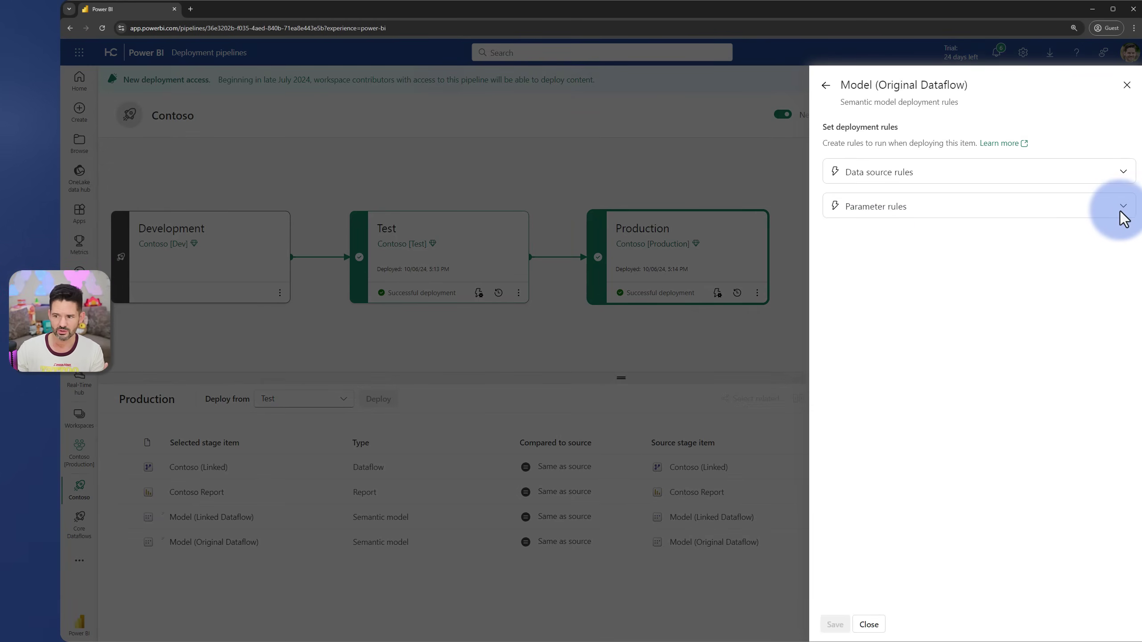
{"action": "left_click", "coordinate": [1123, 208]}
{"action": "left_click", "coordinate": [942, 297]}
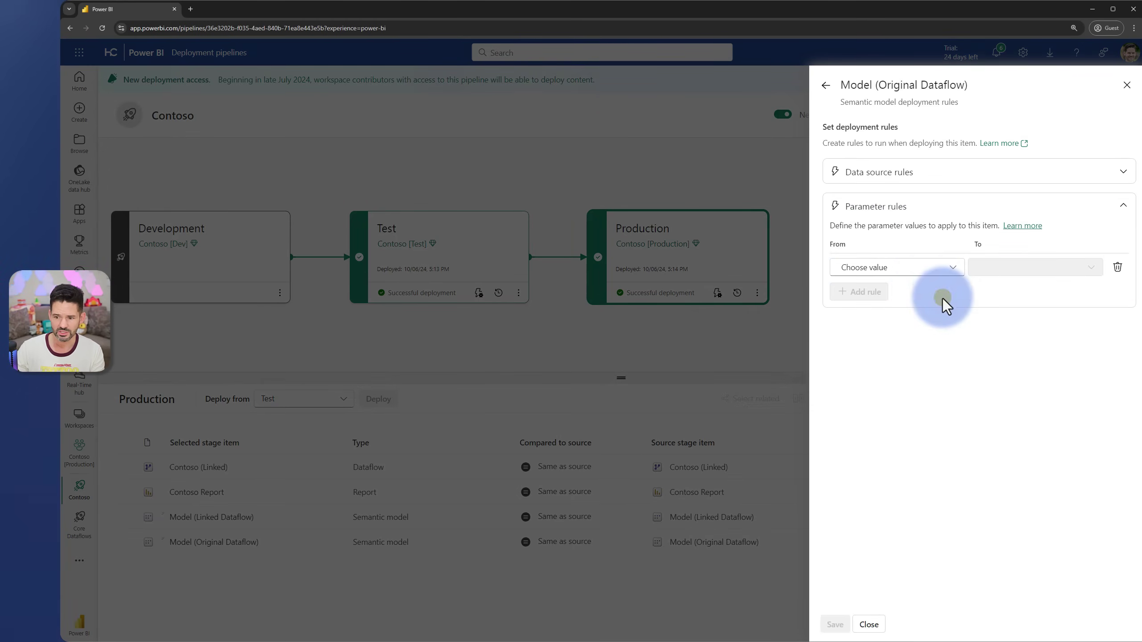
{"action": "left_click", "coordinate": [915, 270]}
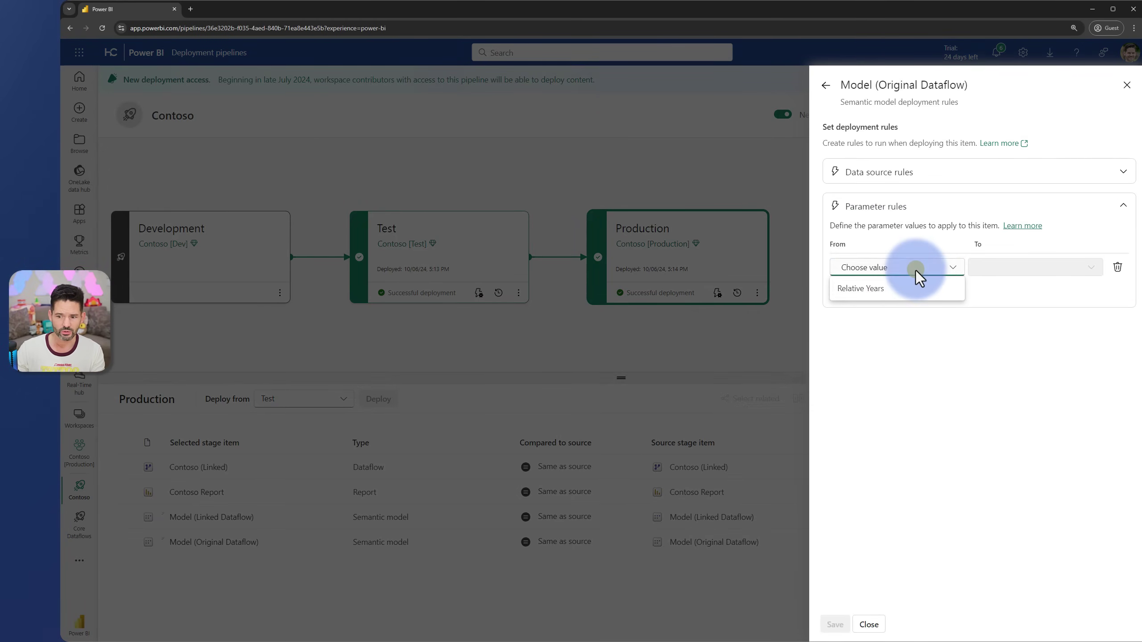
{"action": "left_click", "coordinate": [874, 290]}
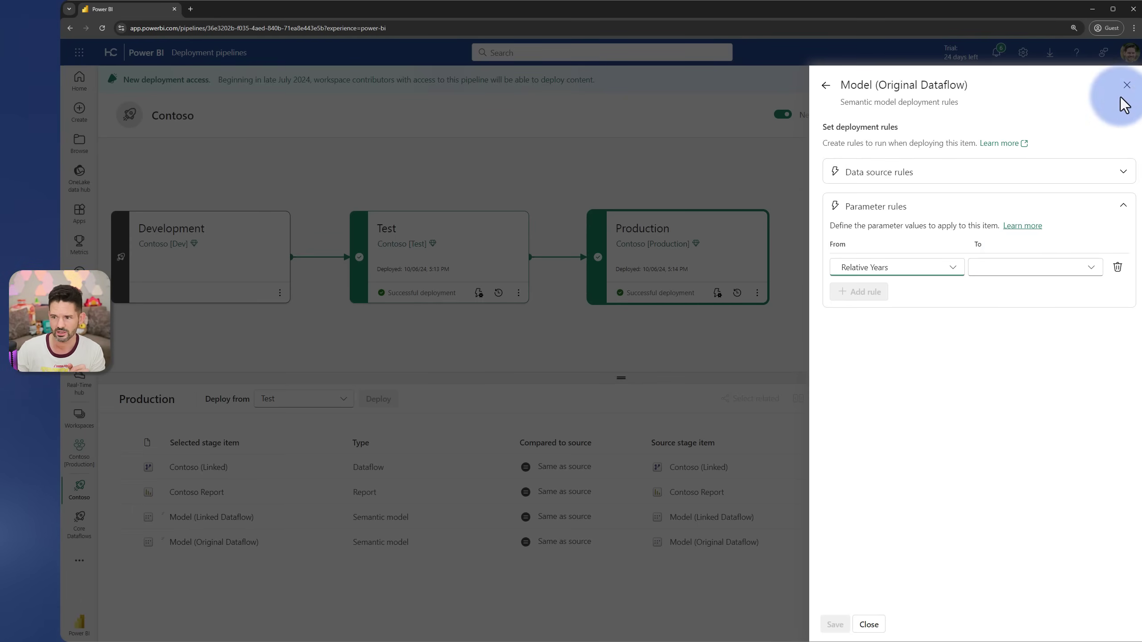
{"action": "left_click", "coordinate": [1126, 85]}
Show Contoso [Production] in lineage view, inspect its dataflow, then switch to the Dataflows files folder.
{"action": "left_click", "coordinate": [1126, 85]}
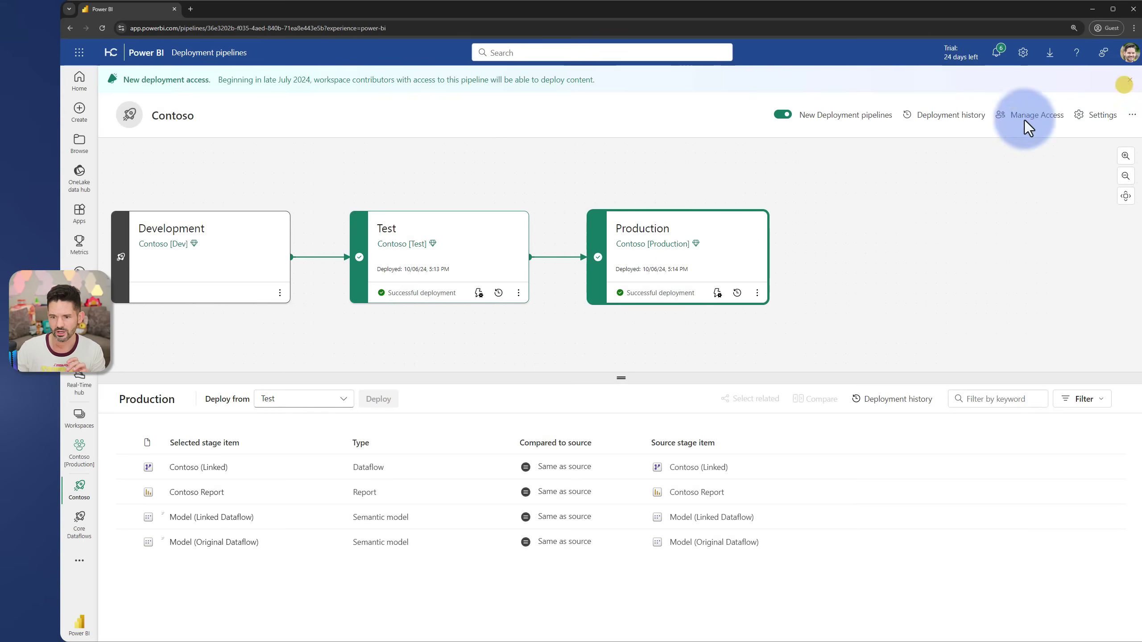
{"action": "left_click", "coordinate": [666, 244]}
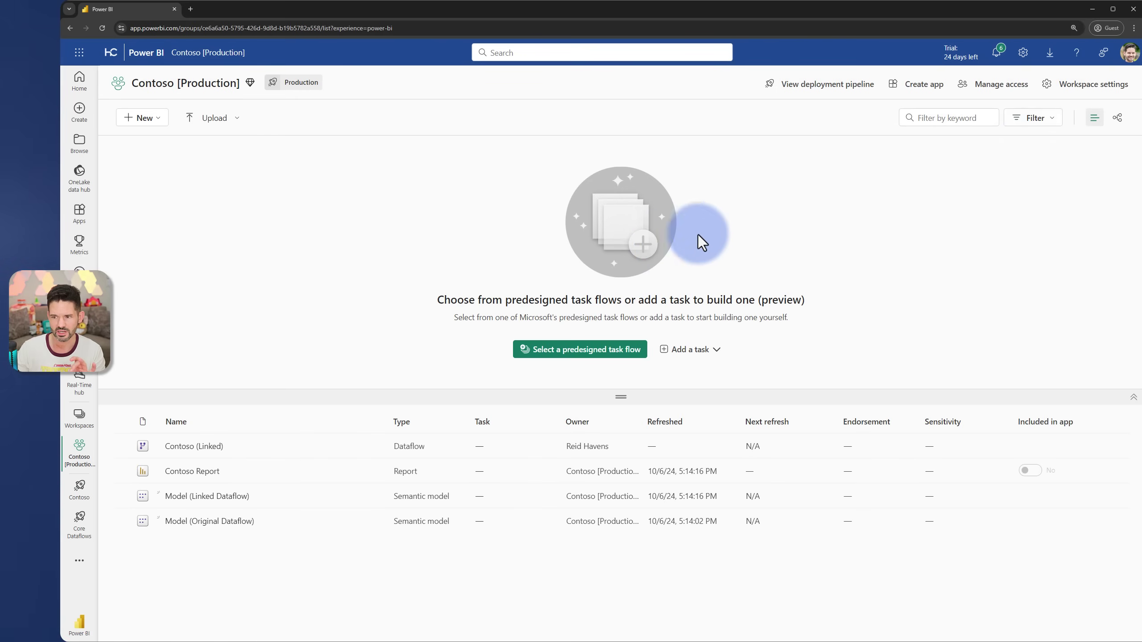
{"action": "left_click", "coordinate": [1118, 119]}
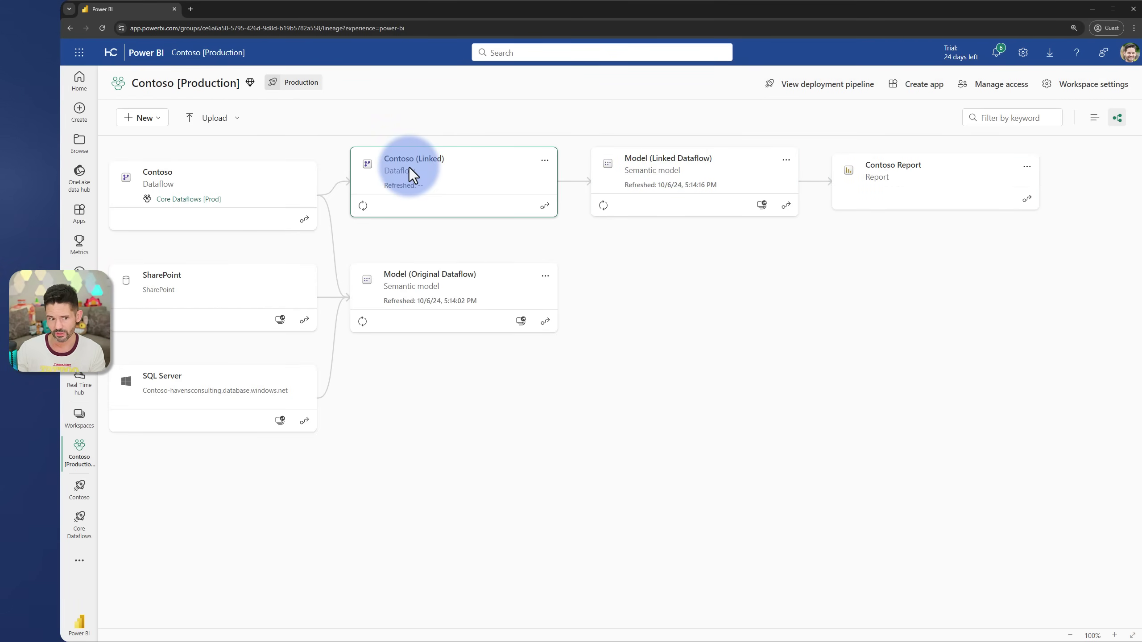
{"action": "left_click", "coordinate": [209, 186]}
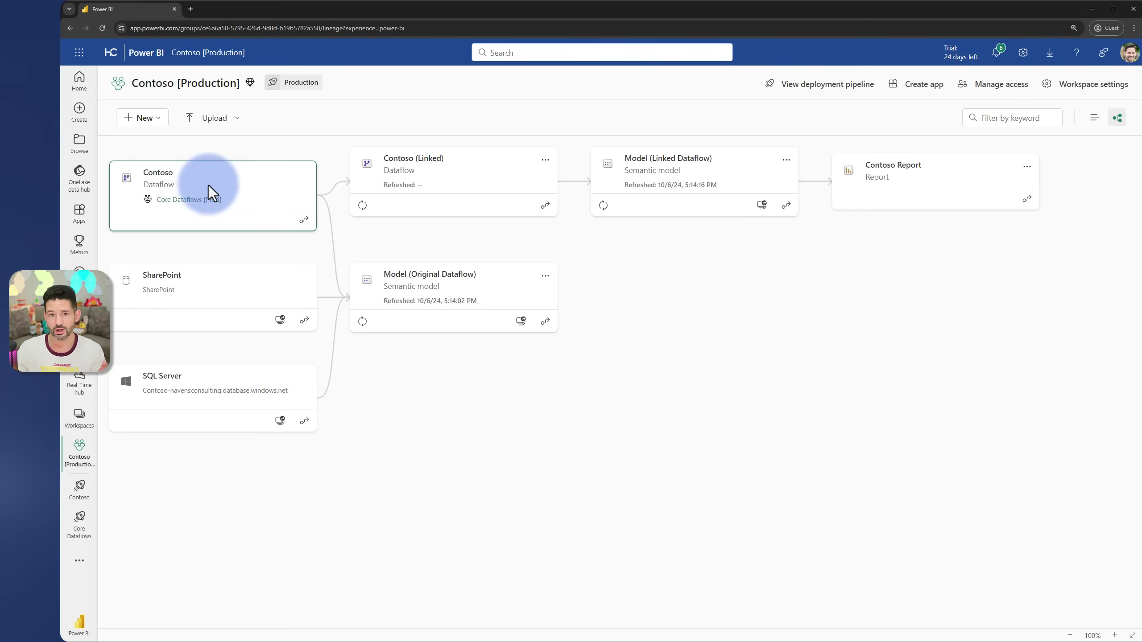
{"action": "left_click", "coordinate": [209, 185]}
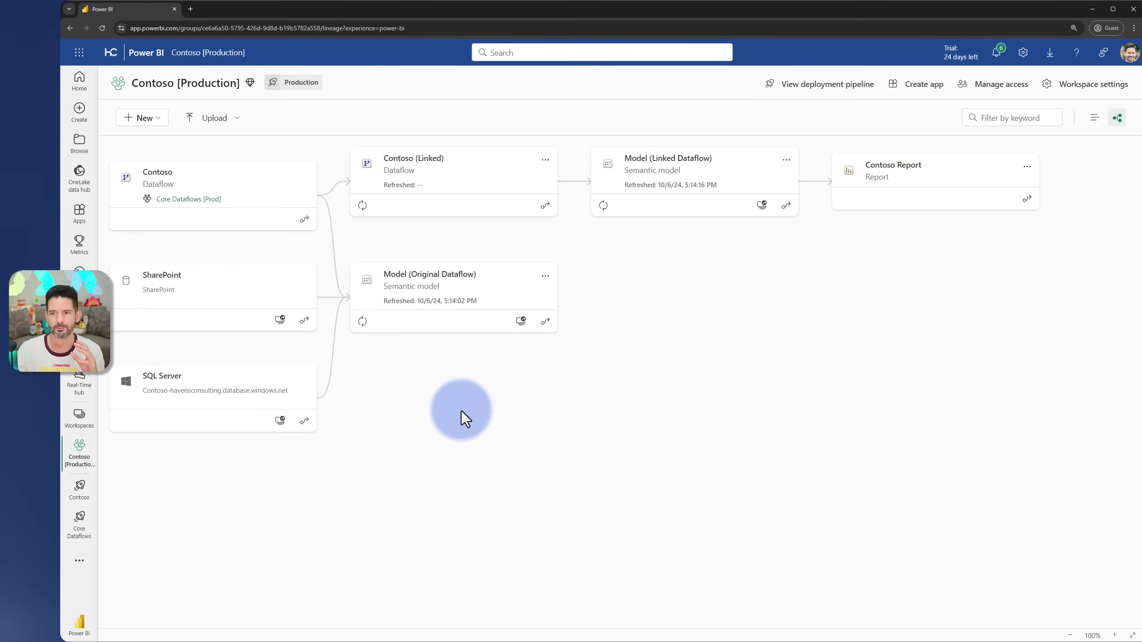
{"action": "key", "text": "alt+Tab"}
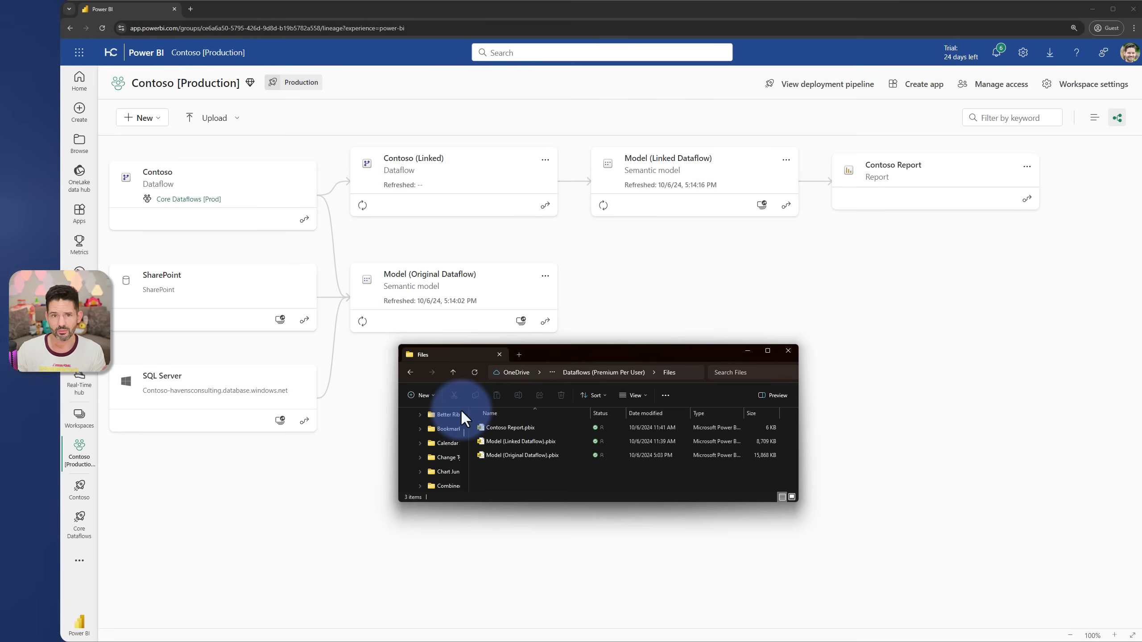
Select Contoso Report.pbix among the three .pbix files in the Files folder.
{"action": "left_click", "coordinate": [521, 429]}
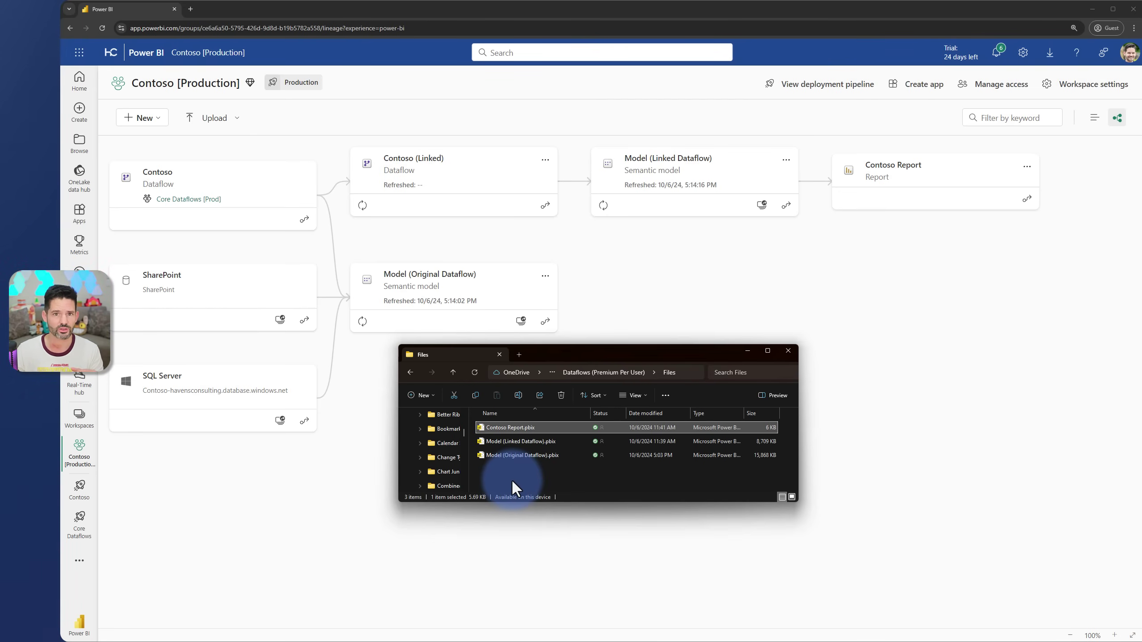
{"action": "left_click", "coordinate": [247, 505]}
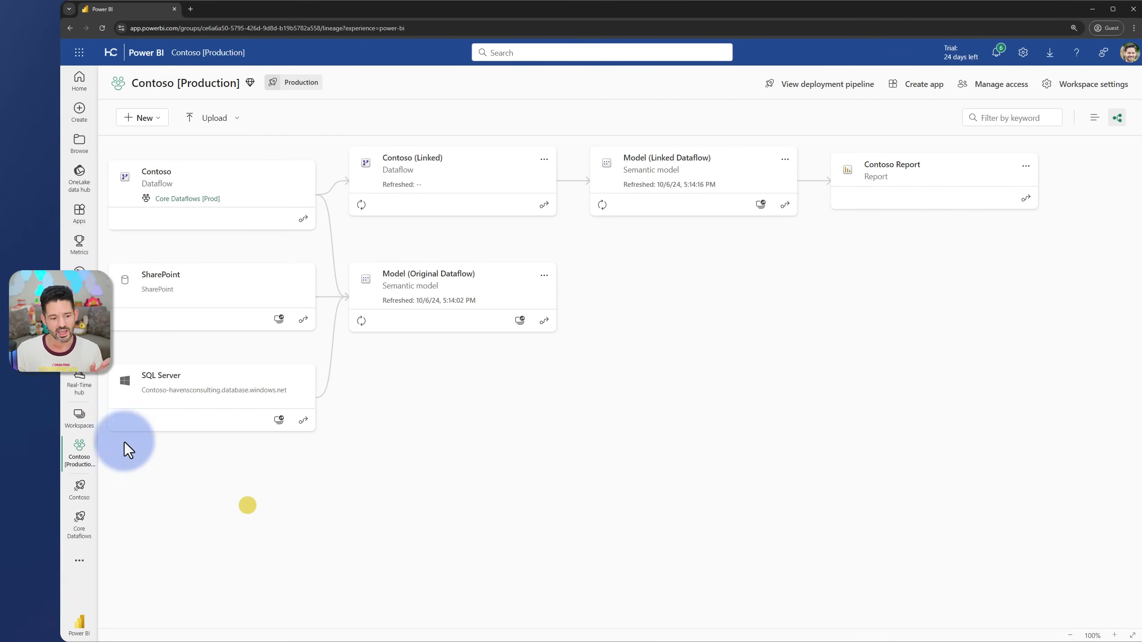
{"action": "left_click", "coordinate": [80, 418]}
{"action": "left_click", "coordinate": [264, 415]}
{"action": "left_click", "coordinate": [294, 431]}
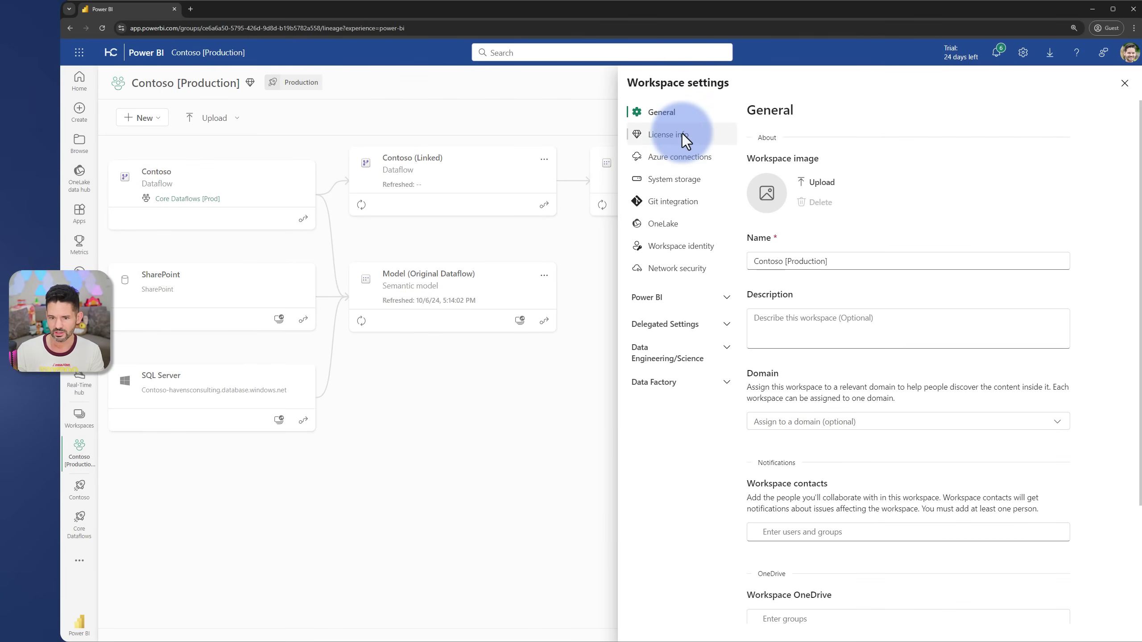
{"action": "left_click", "coordinate": [681, 134]}
{"action": "left_click", "coordinate": [1054, 157]}
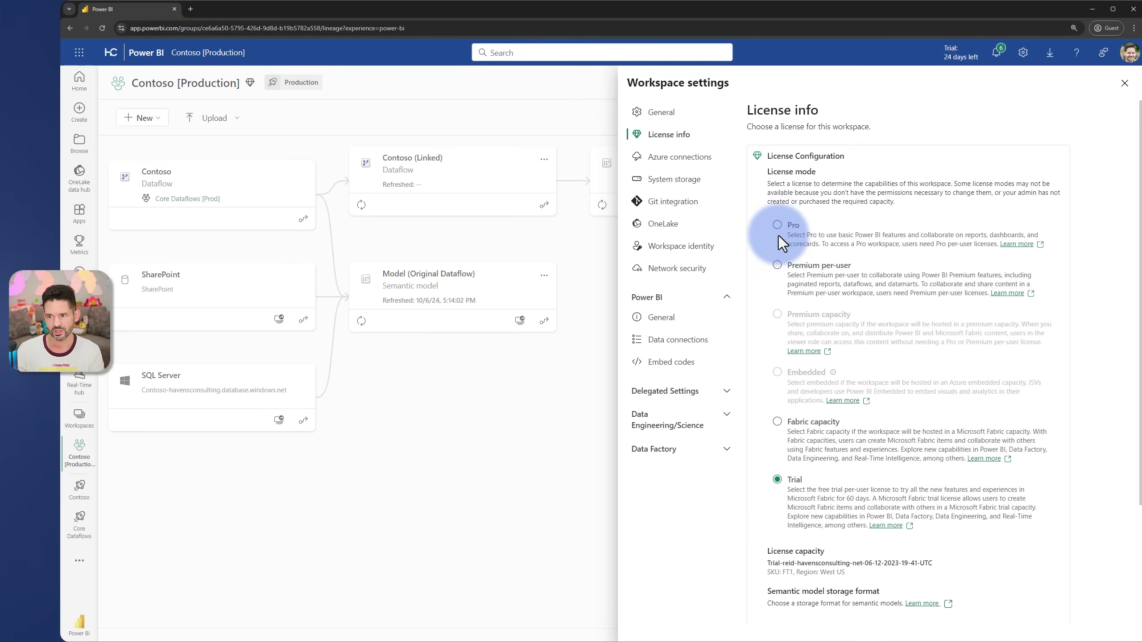
{"action": "left_click", "coordinate": [1124, 83]}
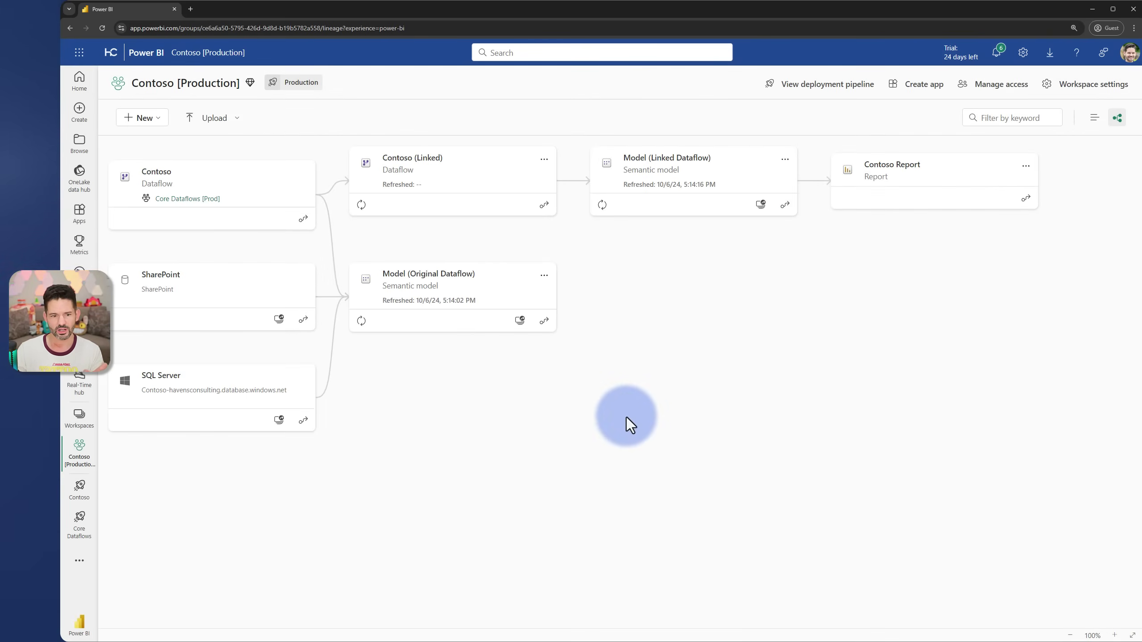
Reopen the Contoso pipeline, review the Dev, Test and Production items, and check Test's deployment history.
{"action": "left_click", "coordinate": [76, 421]}
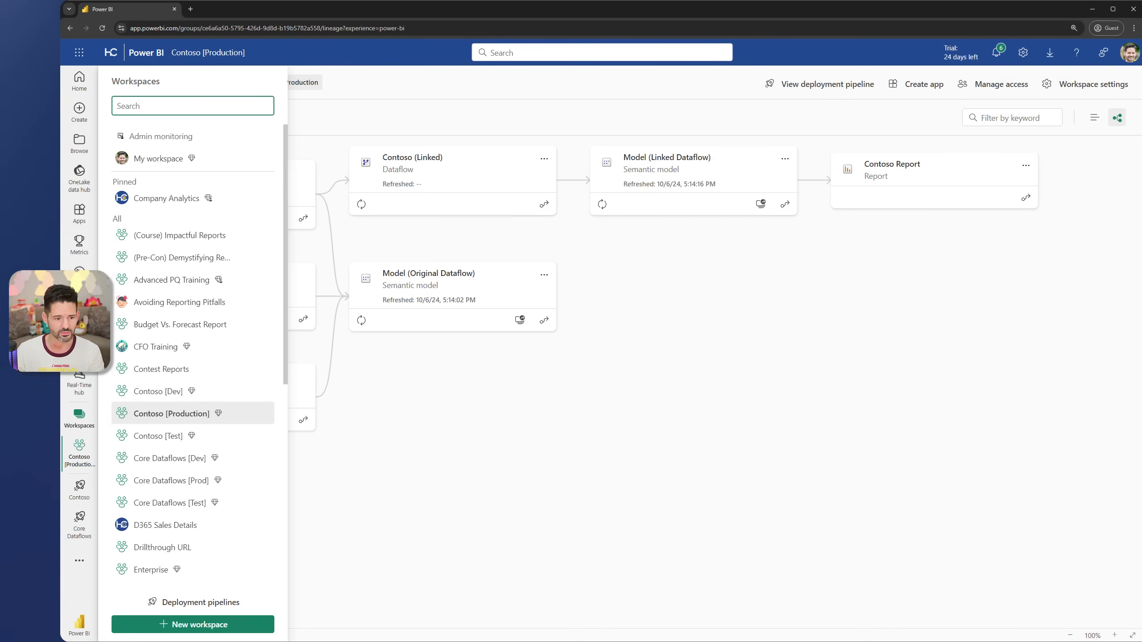
{"action": "key", "text": "Escape"}
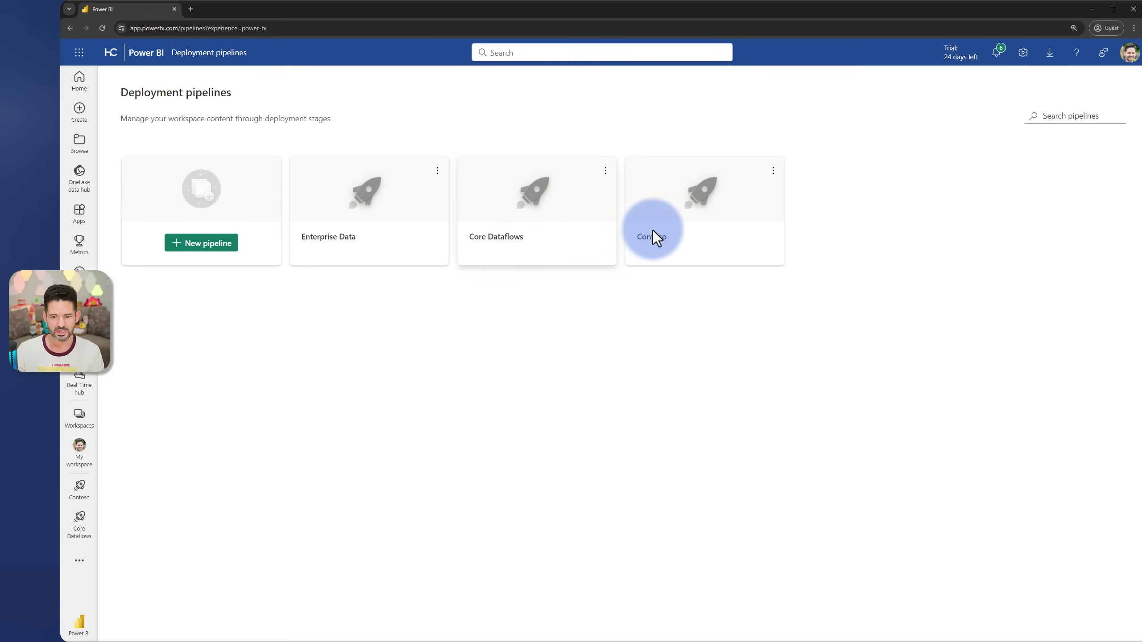
{"action": "left_click", "coordinate": [652, 230]}
{"action": "left_click", "coordinate": [200, 258]}
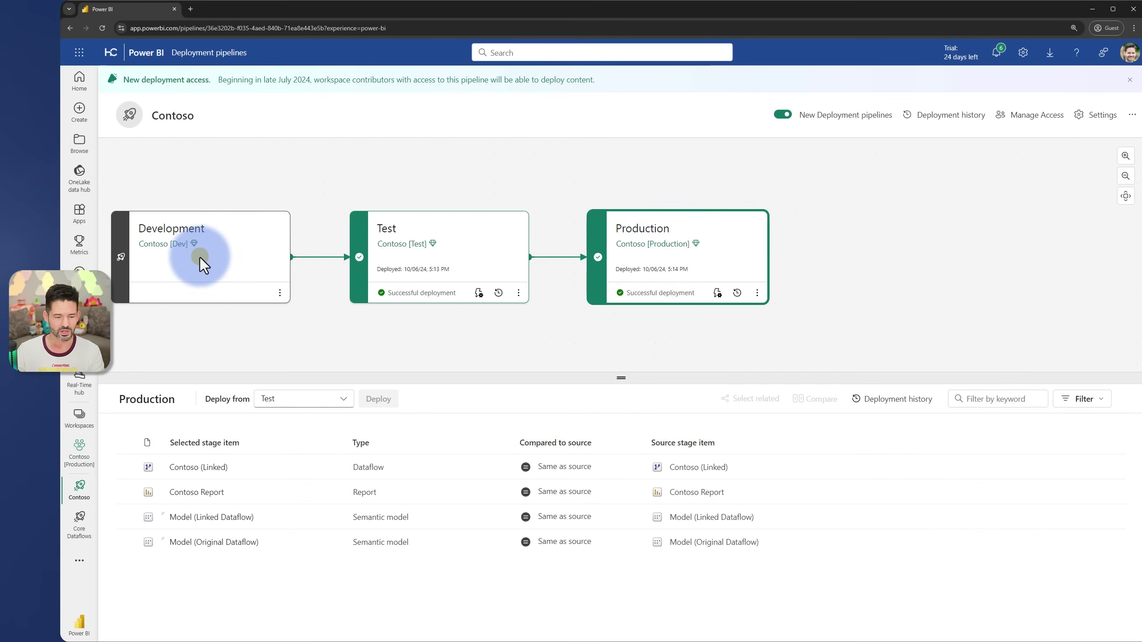
{"action": "left_click", "coordinate": [358, 228]}
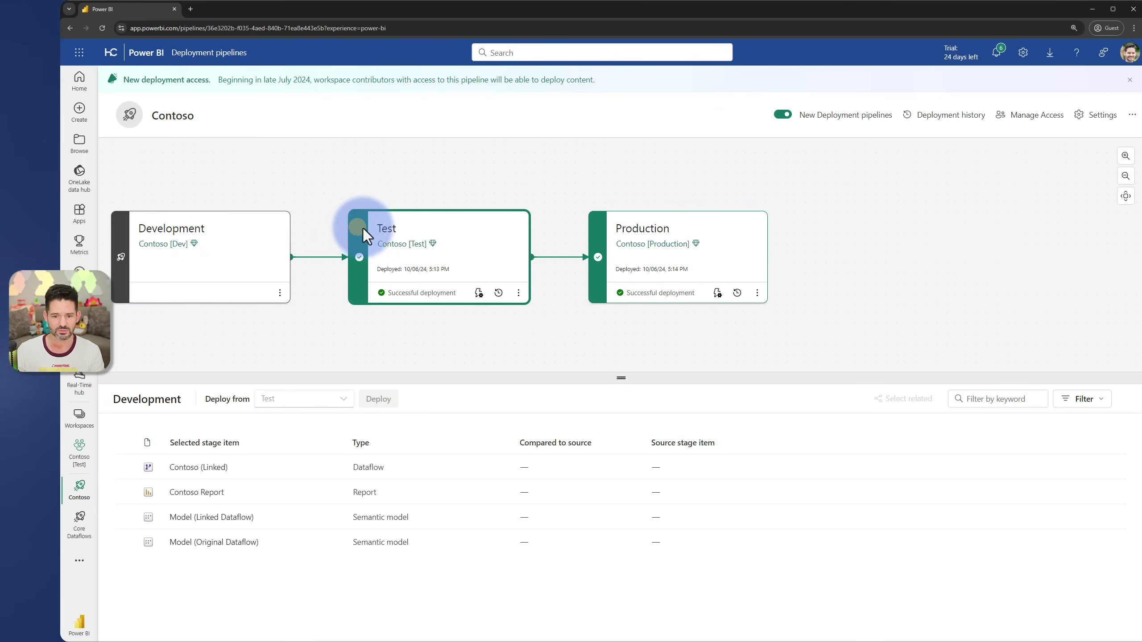
{"action": "left_click", "coordinate": [594, 240]}
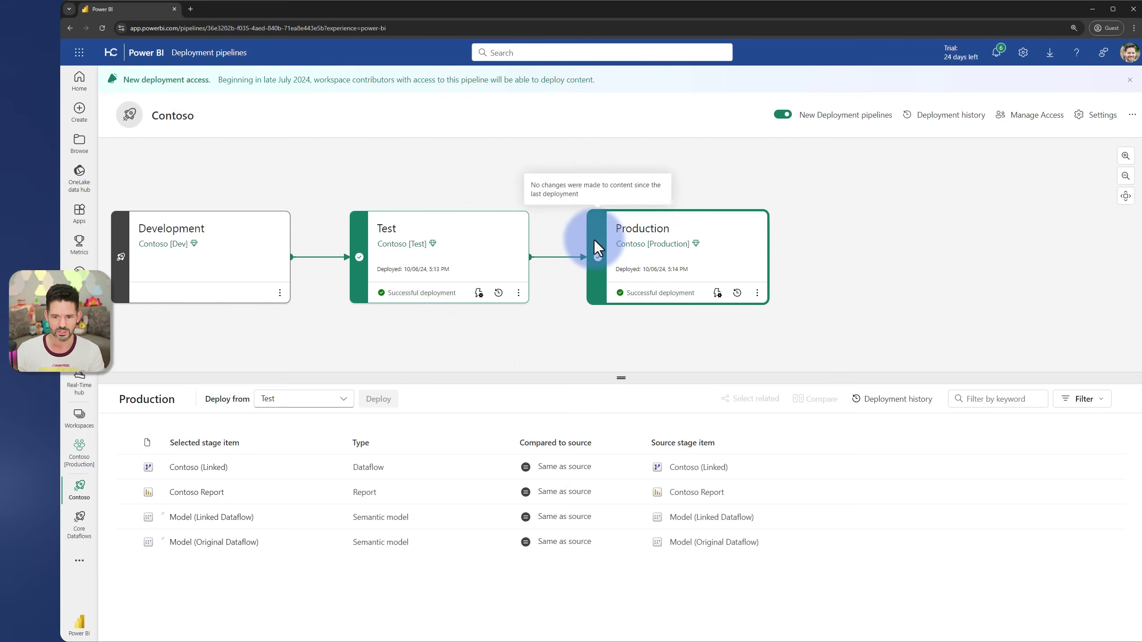
{"action": "left_click", "coordinate": [497, 293]}
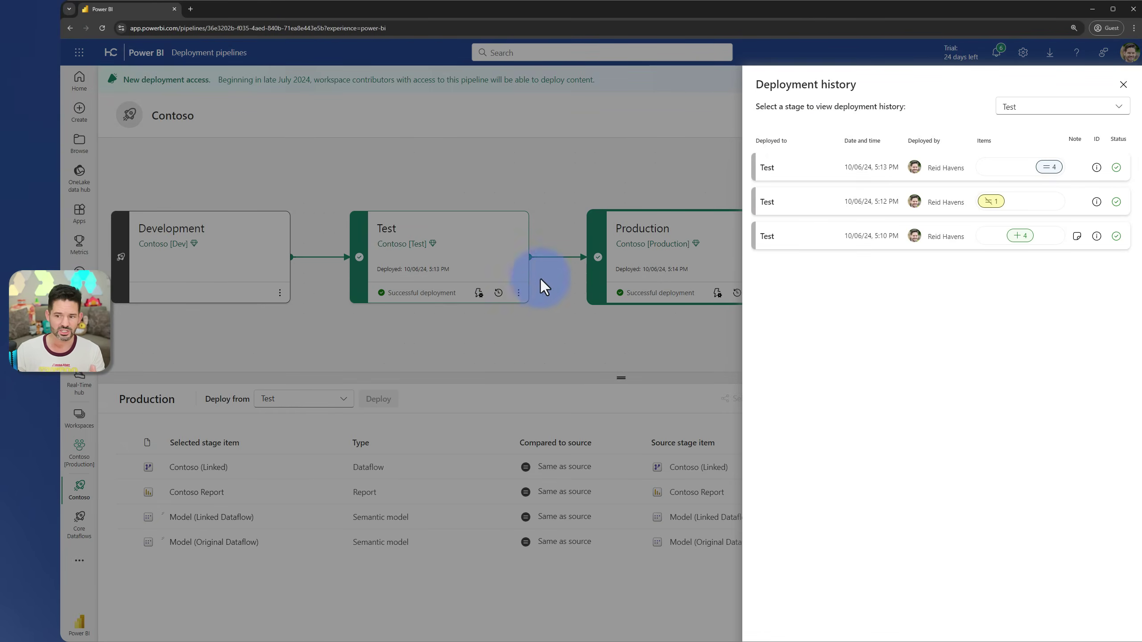
{"action": "left_click", "coordinate": [1123, 86]}
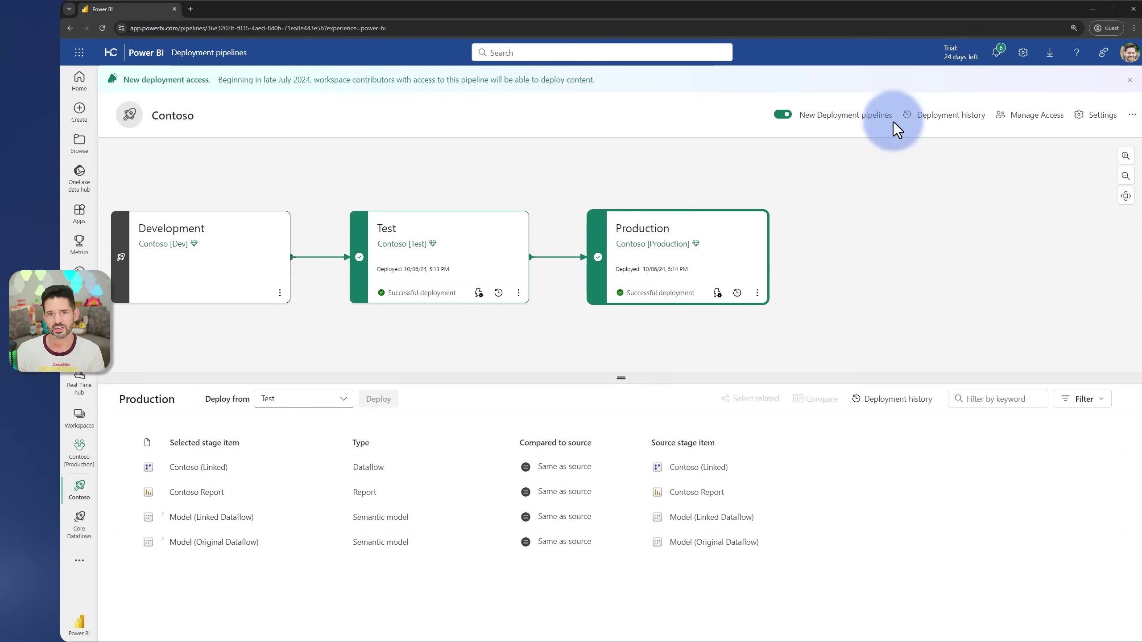